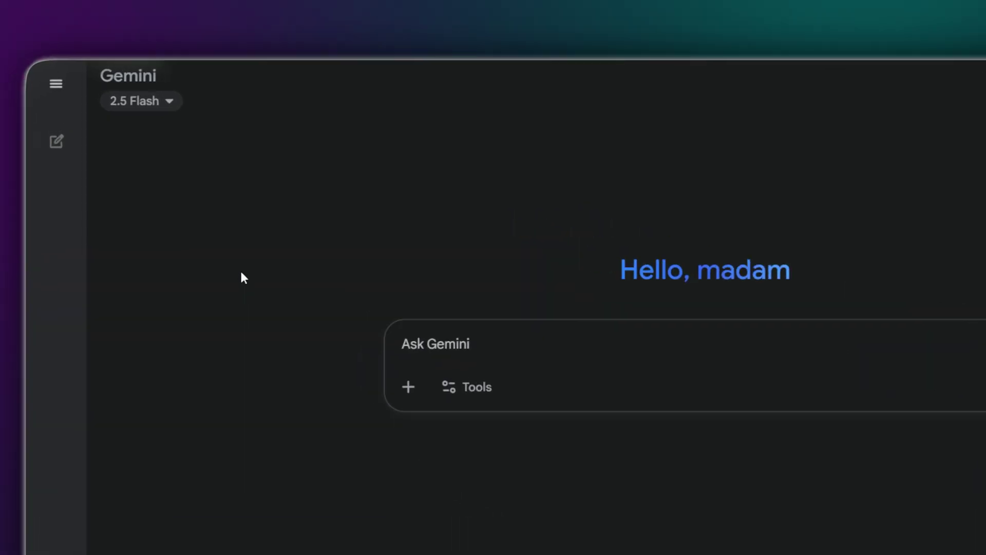
- Keep Gemini 2.5 Flash as the model and switch the chat's tool to Create images
left_click(186, 109)
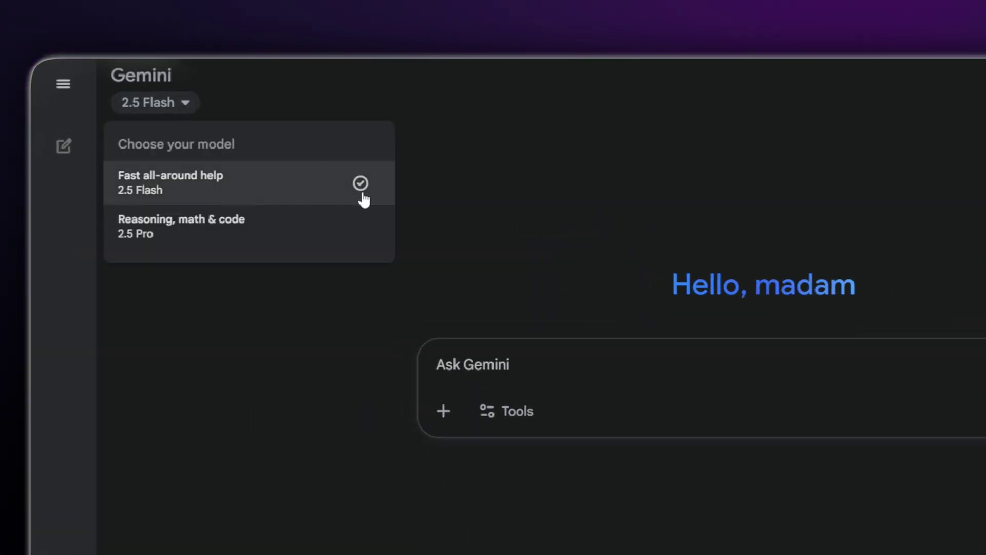
left_click(502, 417)
left_click(492, 413)
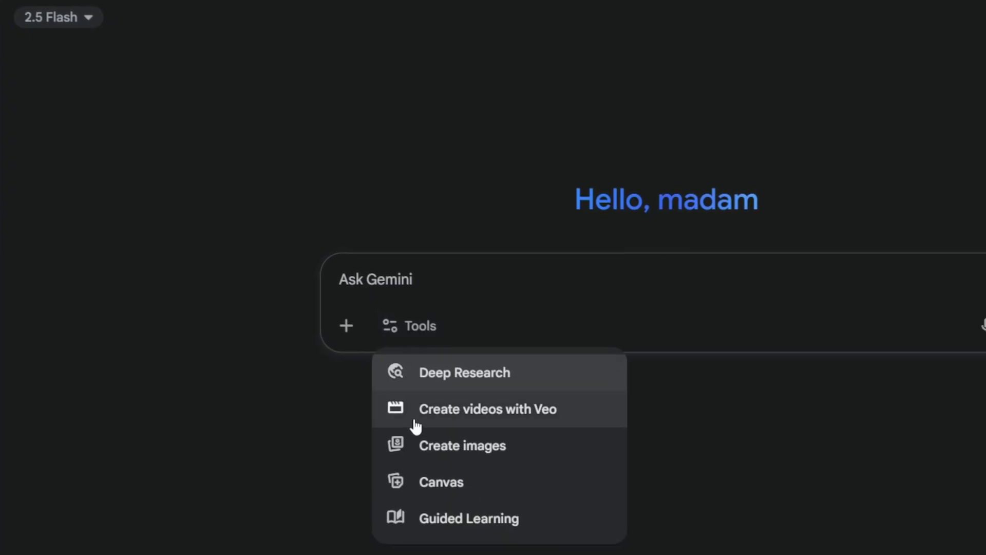
left_click(451, 447)
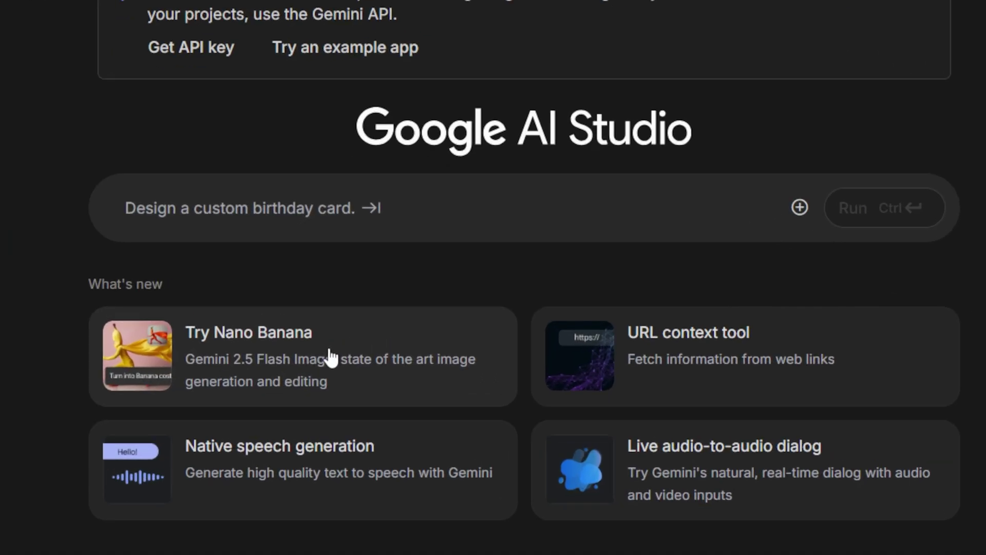
- Launch the Try Nano Banana example from AI Studio's What's new section
left_click(289, 319)
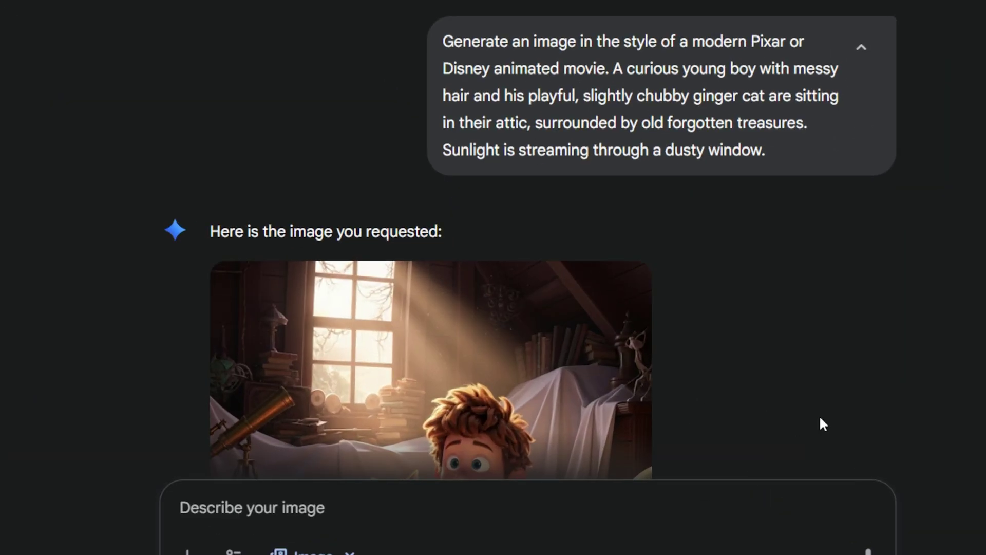
- Expand the 'Edit this image' prompt and scroll to the glowing golden map edit
scroll(820, 418, "down", 4)
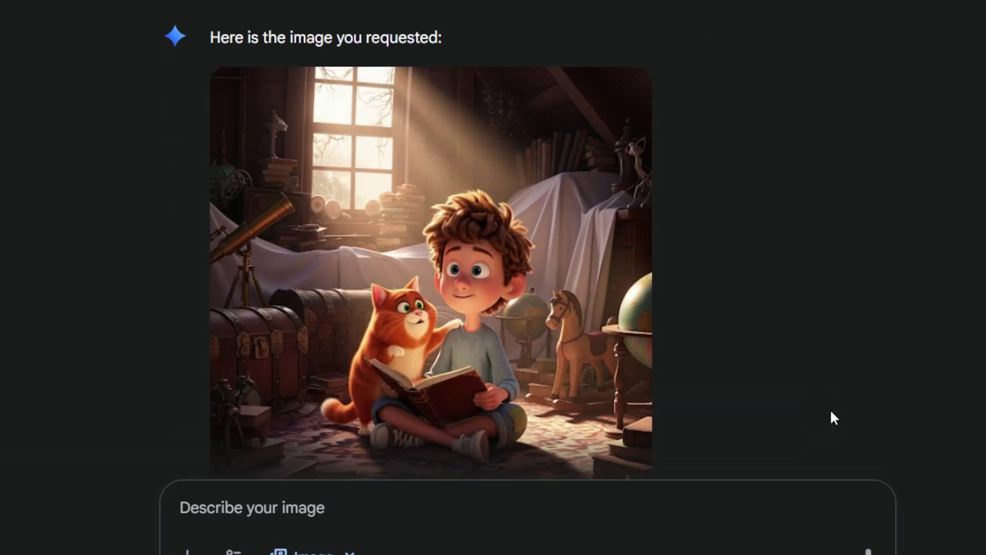
scroll(831, 412, "down", 5)
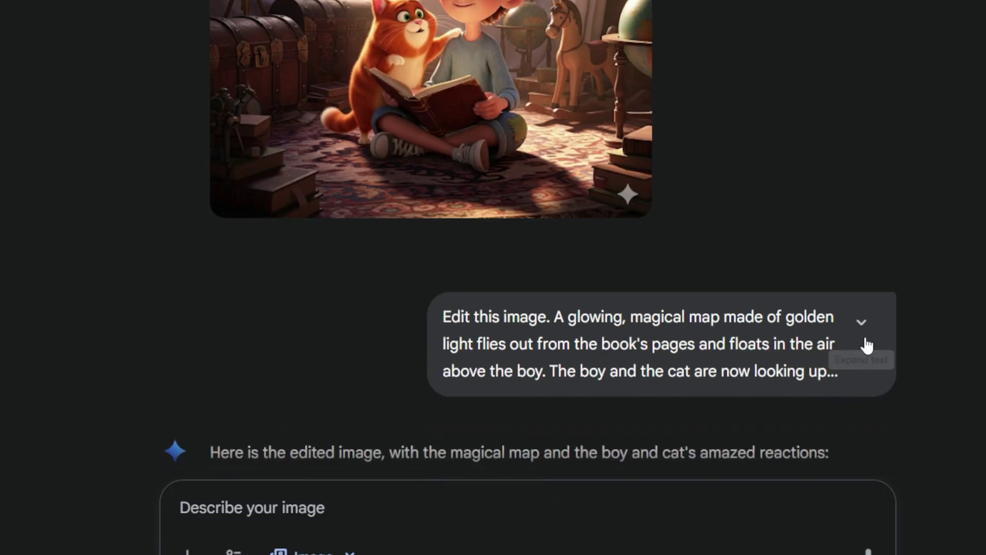
left_click(861, 323)
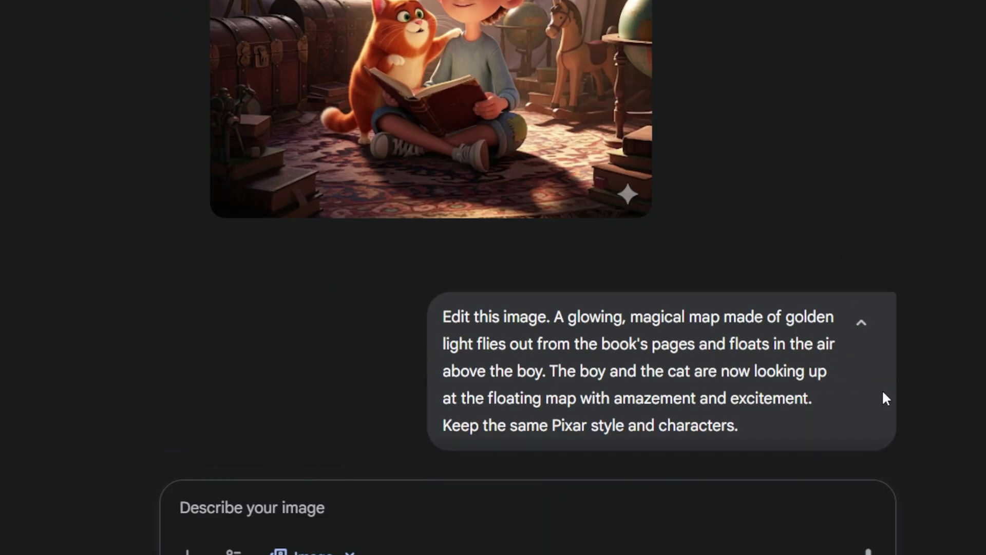
scroll(883, 393, "down", 5)
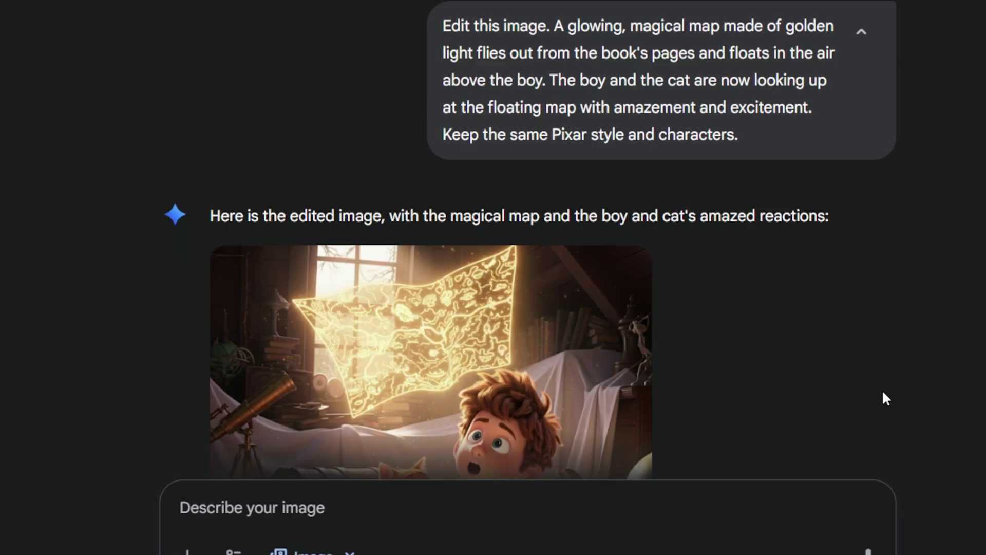
scroll(895, 395, "down", 4)
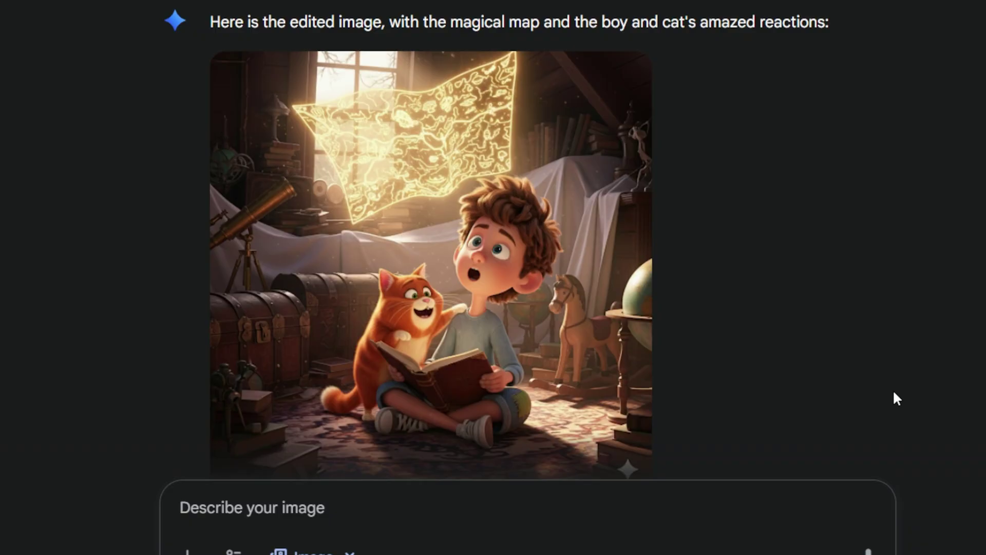
scroll(895, 395, "down", 7)
- Read the expanded forest-walk and glowing-doorway edit prompts and their resulting images
left_click(860, 226)
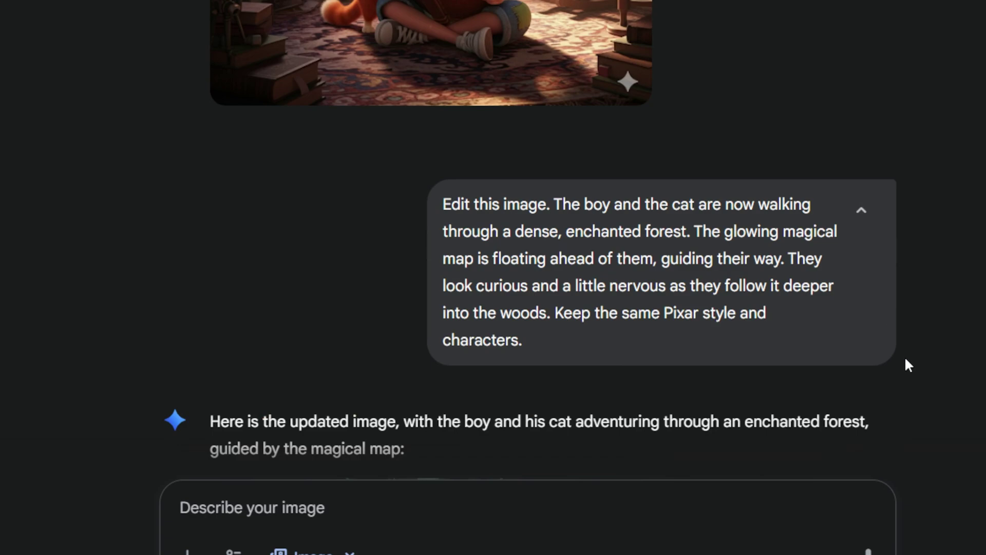
scroll(905, 366, "down", 4)
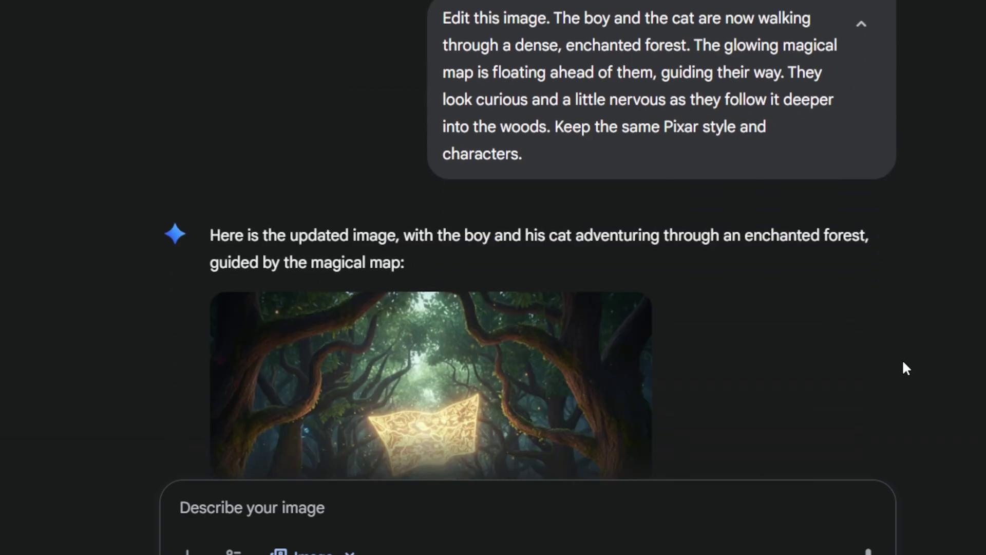
scroll(905, 368, "down", 2)
scroll(906, 368, "down", 2)
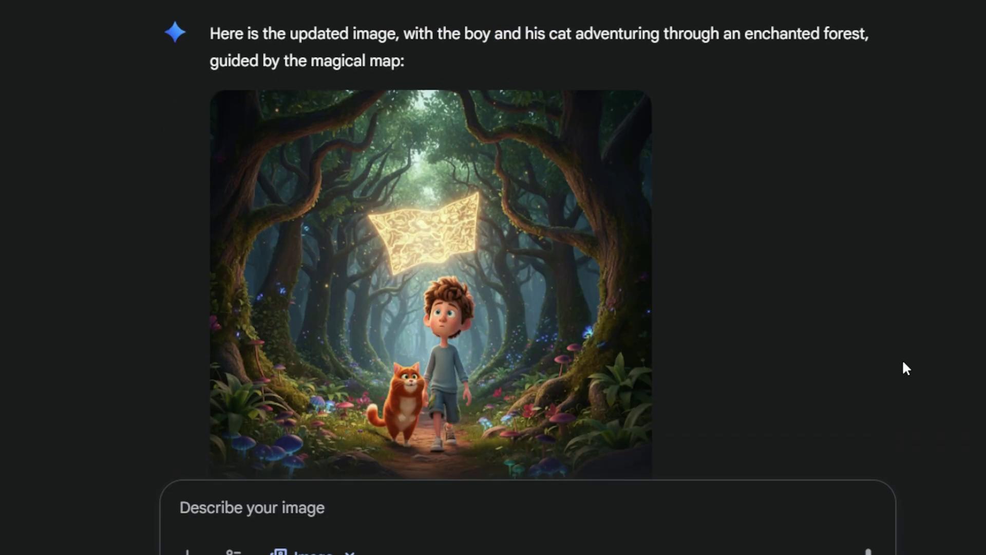
scroll(903, 362, "down", 8)
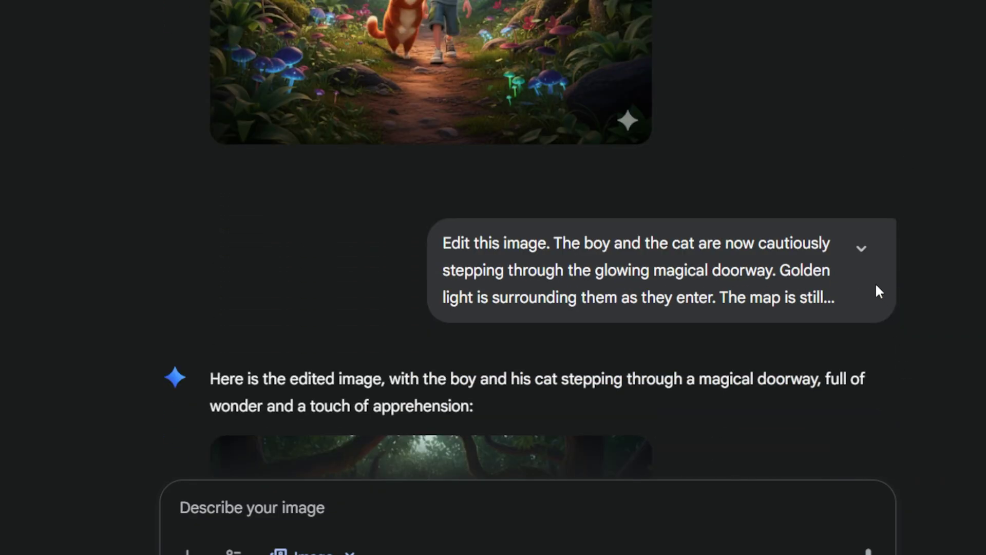
left_click(861, 248)
scroll(936, 368, "down", 8)
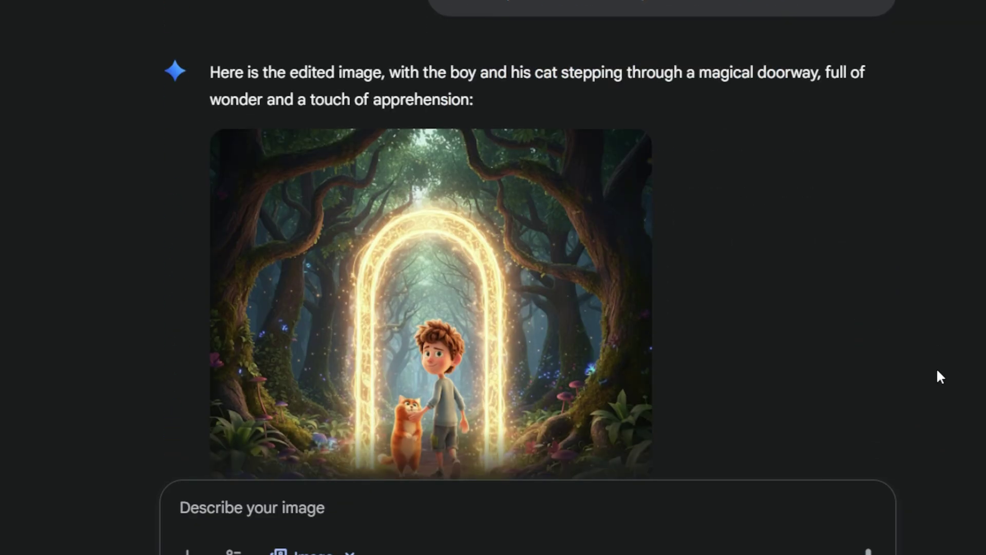
scroll(936, 368, "down", 4)
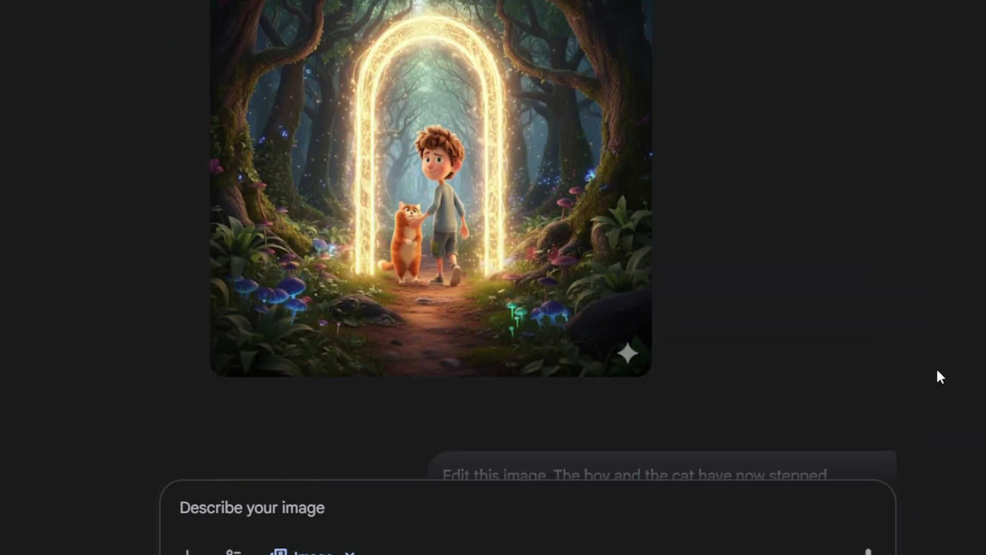
scroll(936, 368, "down", 2)
scroll(936, 368, "down", 2)
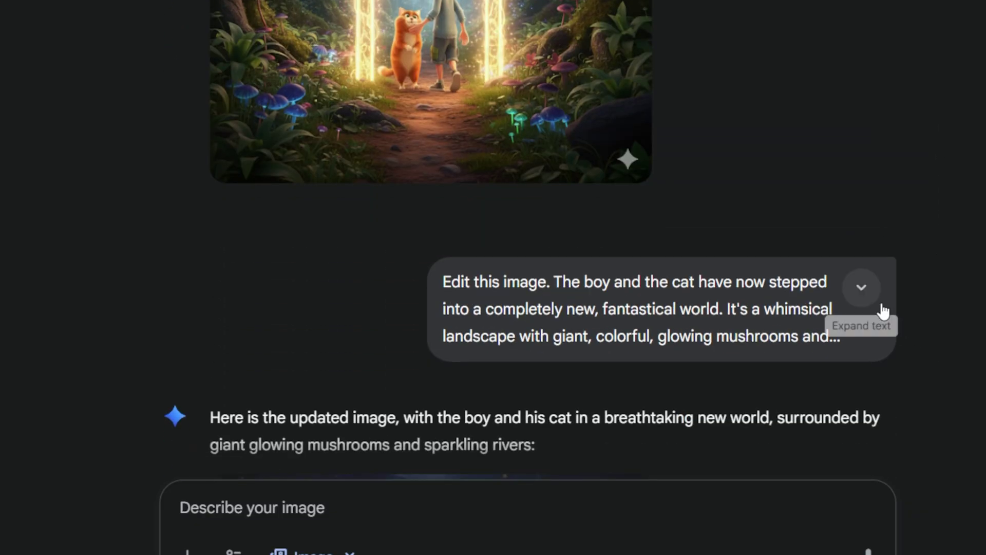
- Read the mushroom-world and firefly edits, ending at the firefly resting in the boy's hands
left_click(866, 286)
scroll(897, 353, "down", 4)
scroll(900, 359, "down", 5)
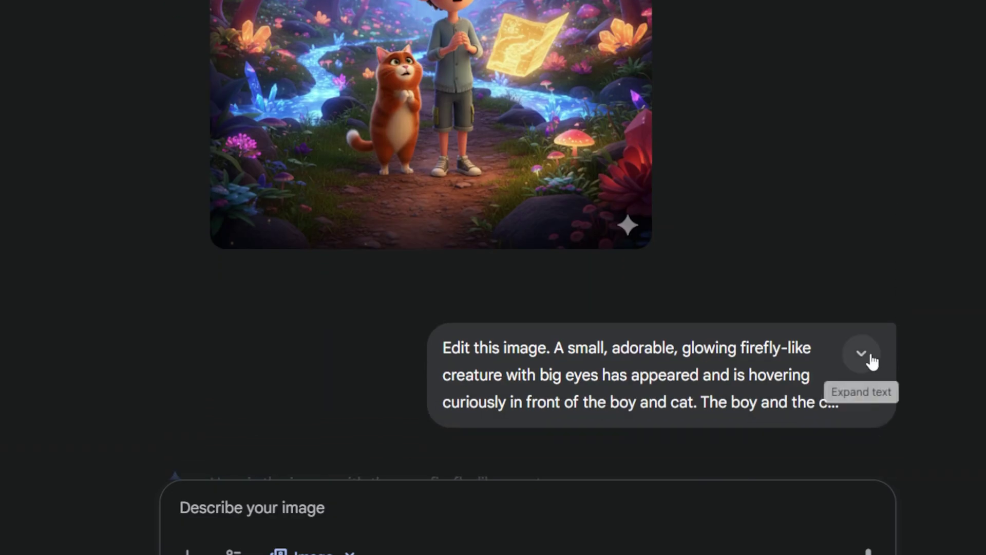
left_click(879, 368)
scroll(934, 399, "down", 6)
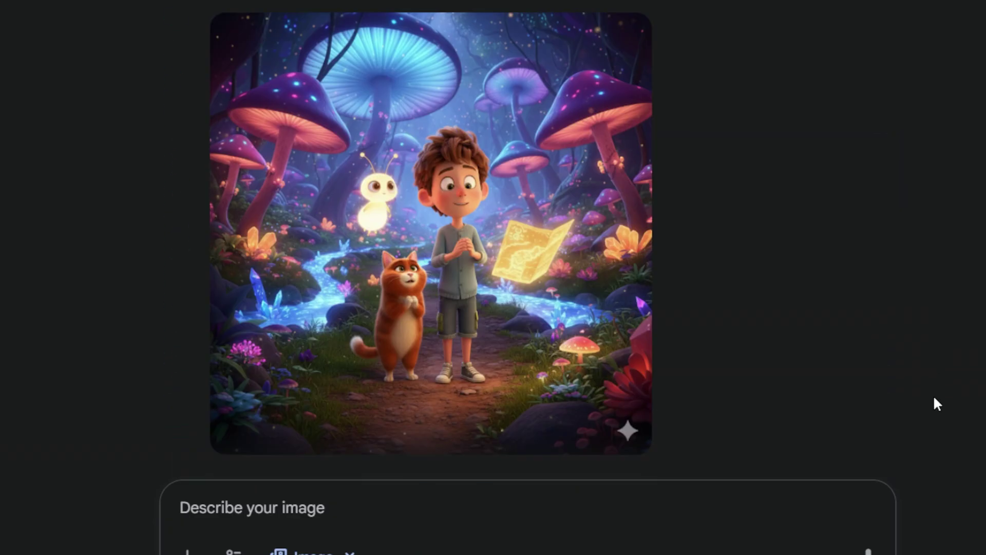
scroll(934, 398, "down", 2)
scroll(936, 403, "down", 4)
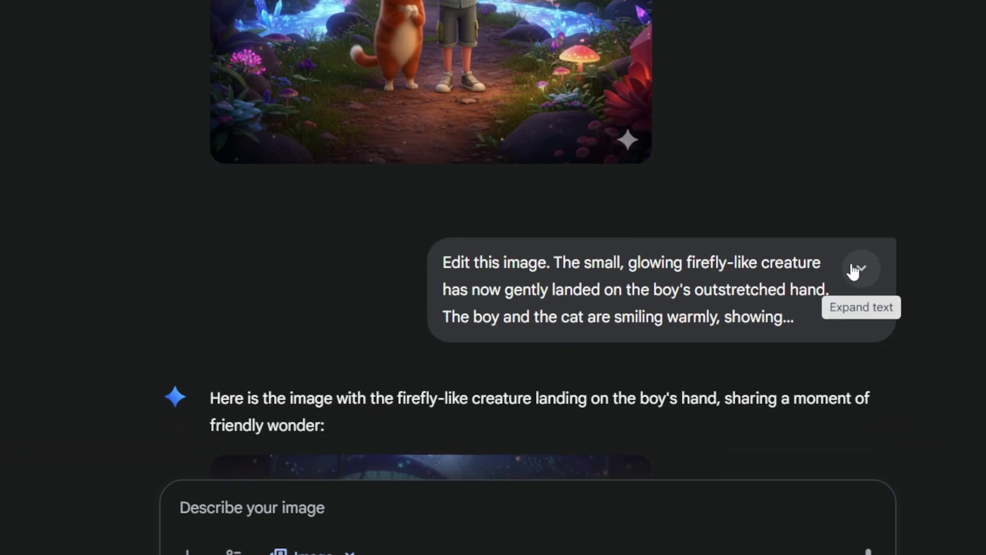
left_click(860, 269)
- Expand the hyper-realistic photo prompt and the glowing-book edit prompt, viewing both photos
scroll(940, 363, "down", 4)
scroll(938, 360, "down", 4)
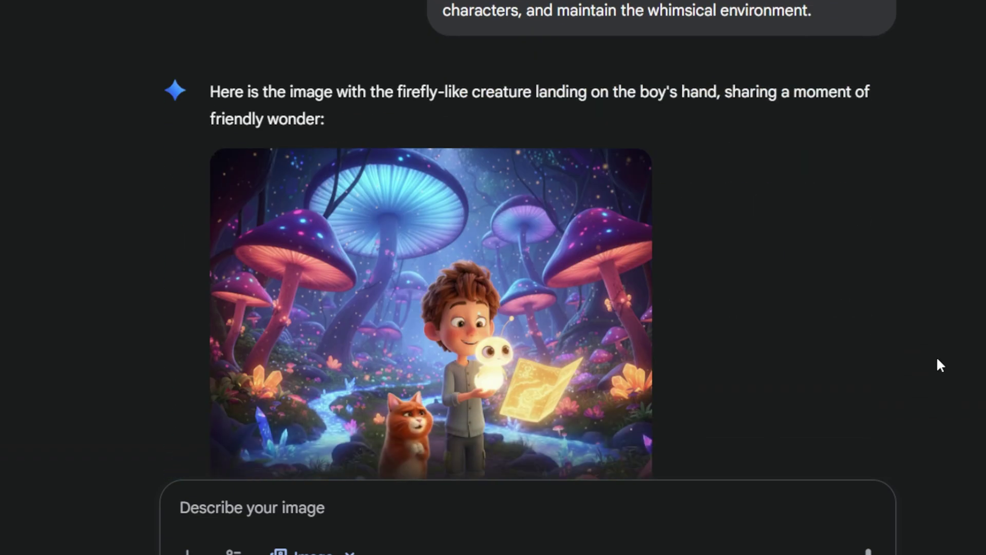
scroll(937, 360, "down", 4)
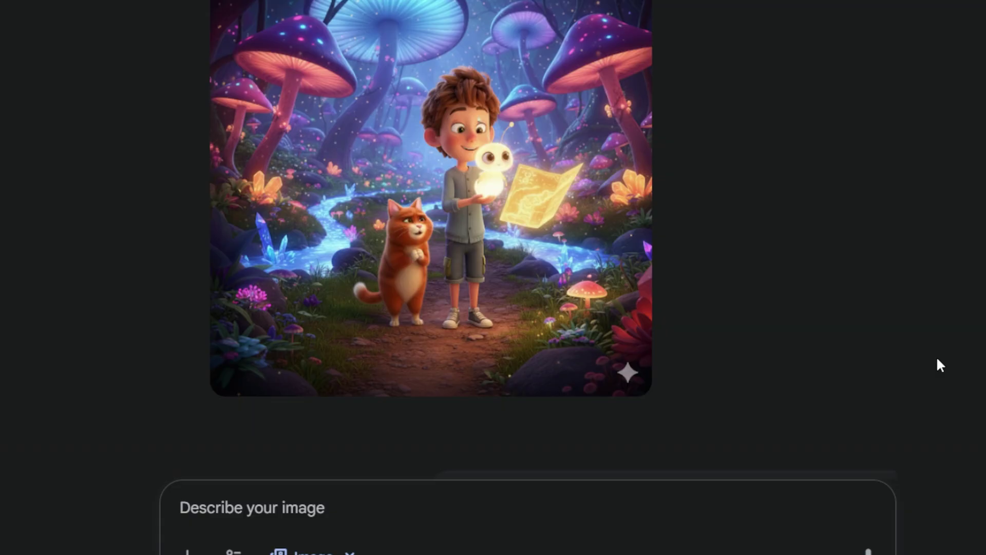
scroll(938, 360, "down", 4)
left_click(863, 309)
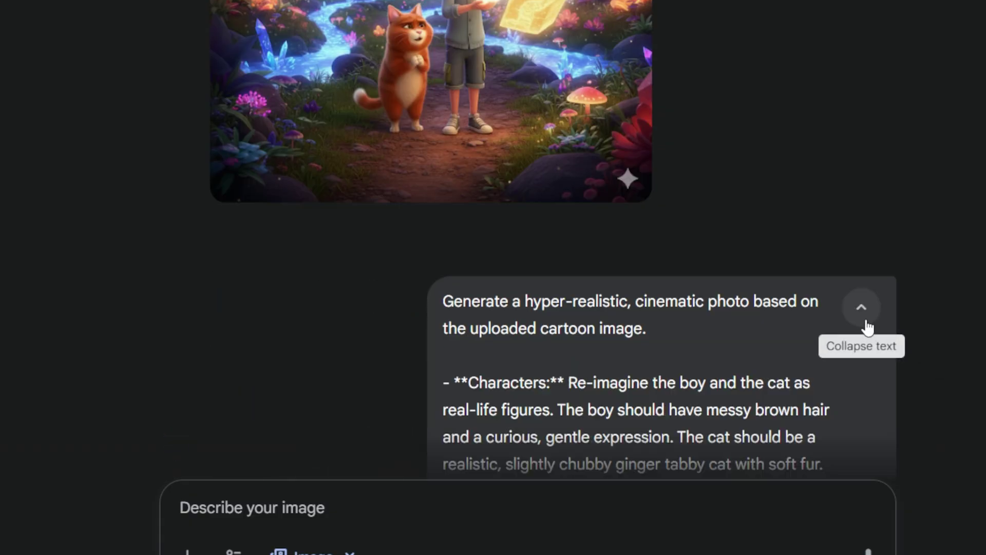
scroll(663, 257, "down", 7)
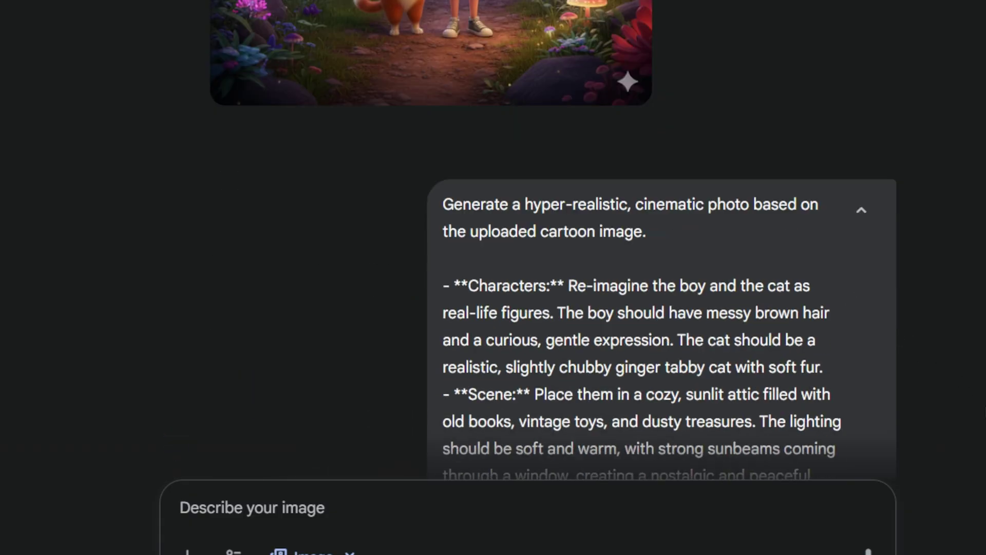
scroll(529, 239, "down", 9)
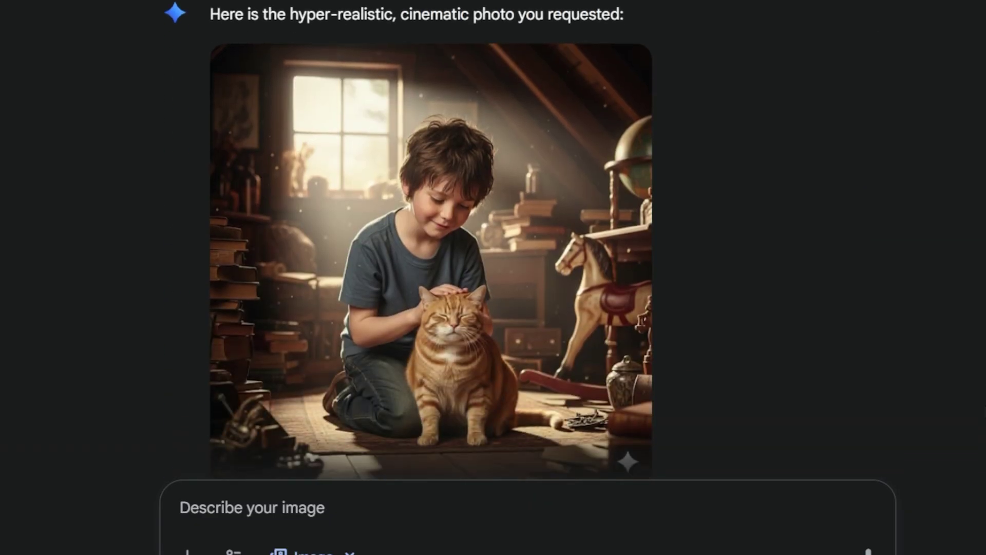
scroll(663, 308, "down", 6)
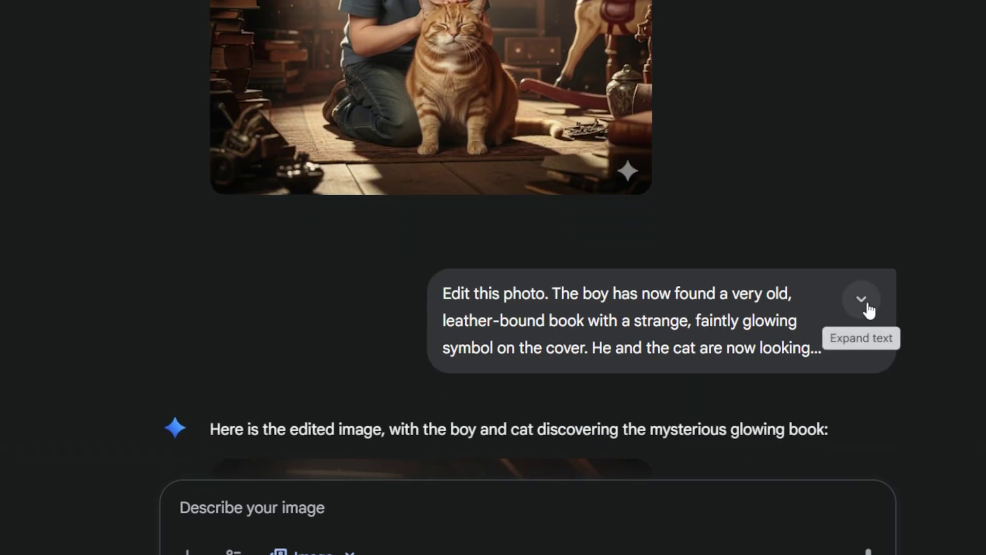
left_click(862, 300)
scroll(981, 427, "down", 8)
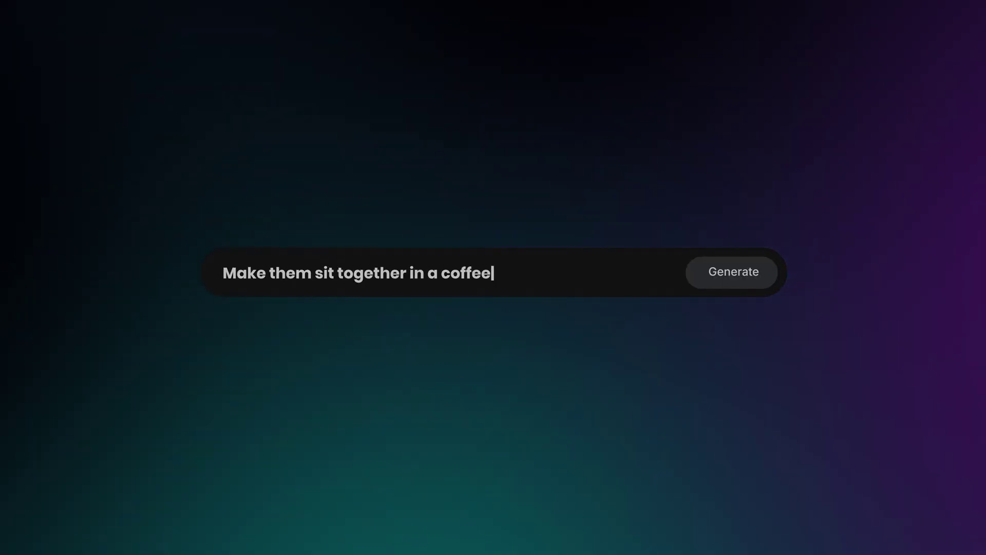
- Generate an image from the prompt 'Make them sit together in a coffee shop.'
type("shop.")
left_click(727, 282)
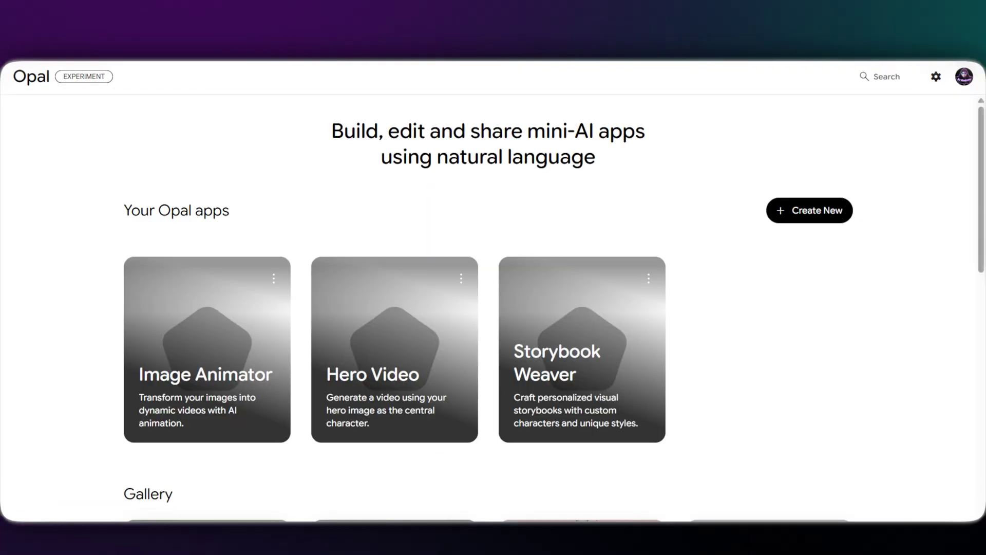
- Scroll through the Opal home page and its gallery of example apps
scroll(752, 445, "down", 6)
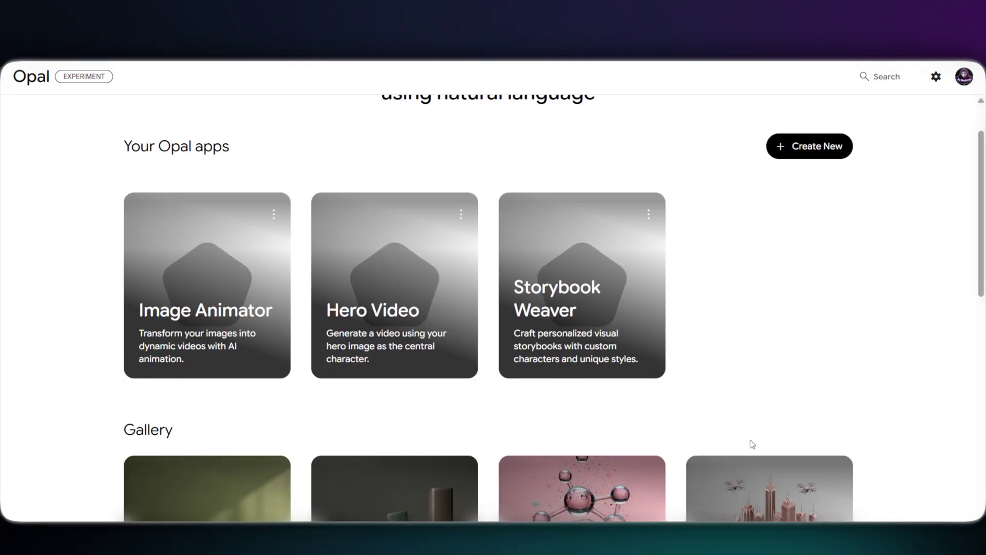
scroll(752, 445, "down", 6)
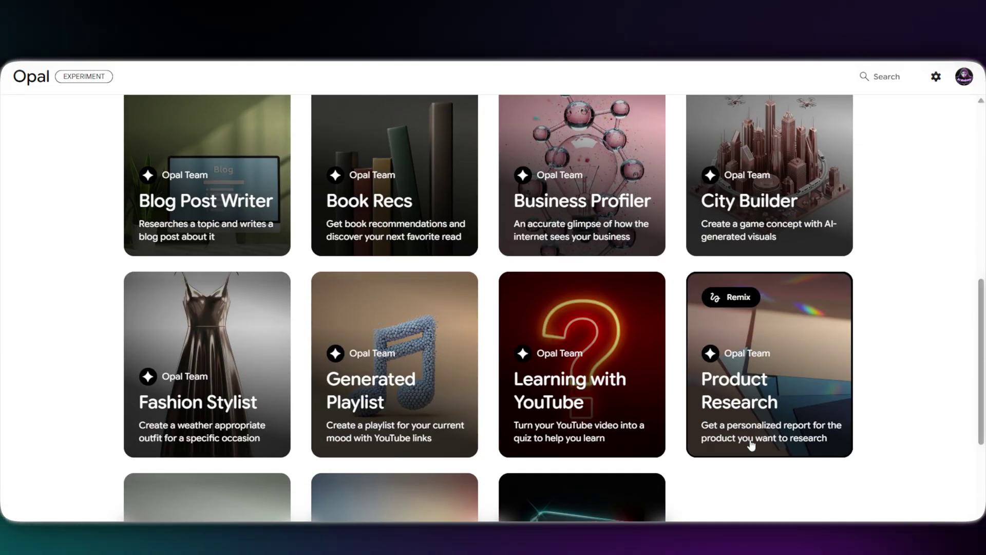
scroll(493, 308, "up", 12)
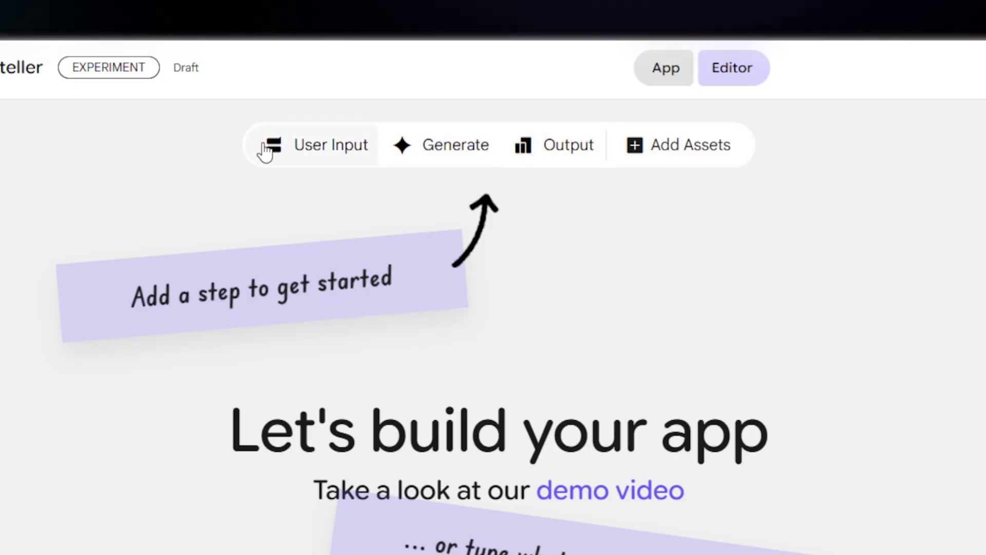
- Add a user input step named Video Idea with a scene-description prompt, keeping input type Any
left_click(295, 152)
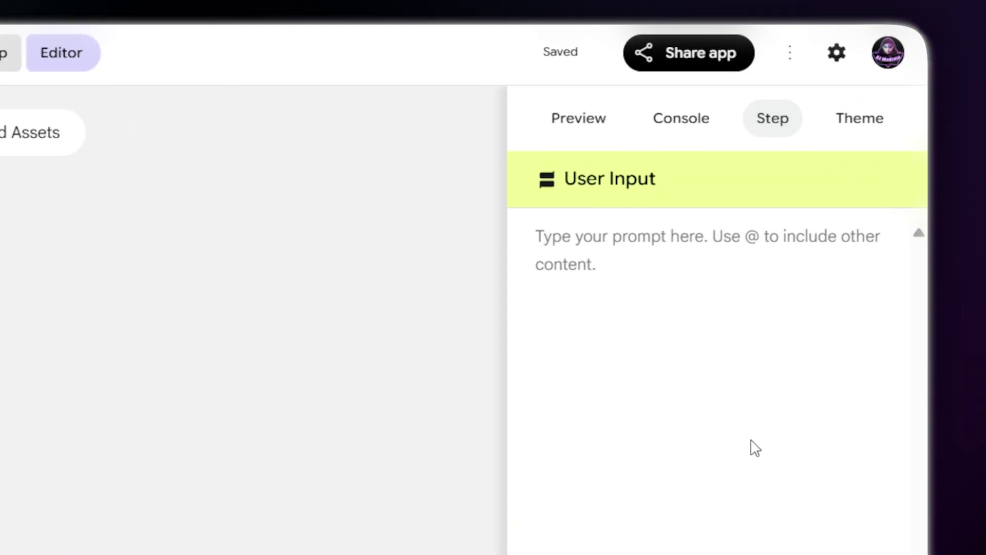
type("Describe the scene you want to create. Be as detailed as possible, including characters, actions, and the overall style (e.g., 'photorealistic', 'anime', 'watercolor').")
left_click(607, 178)
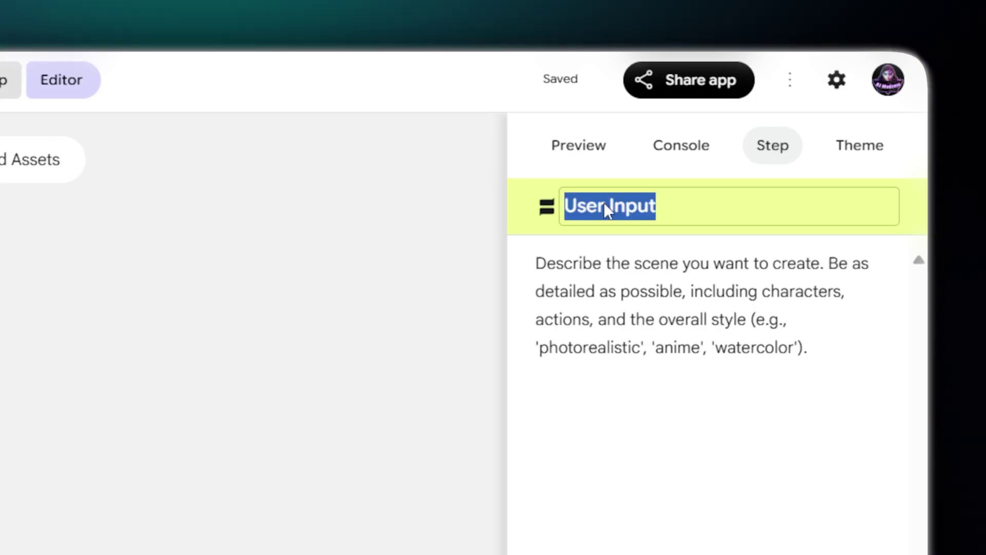
type("Video Idea")
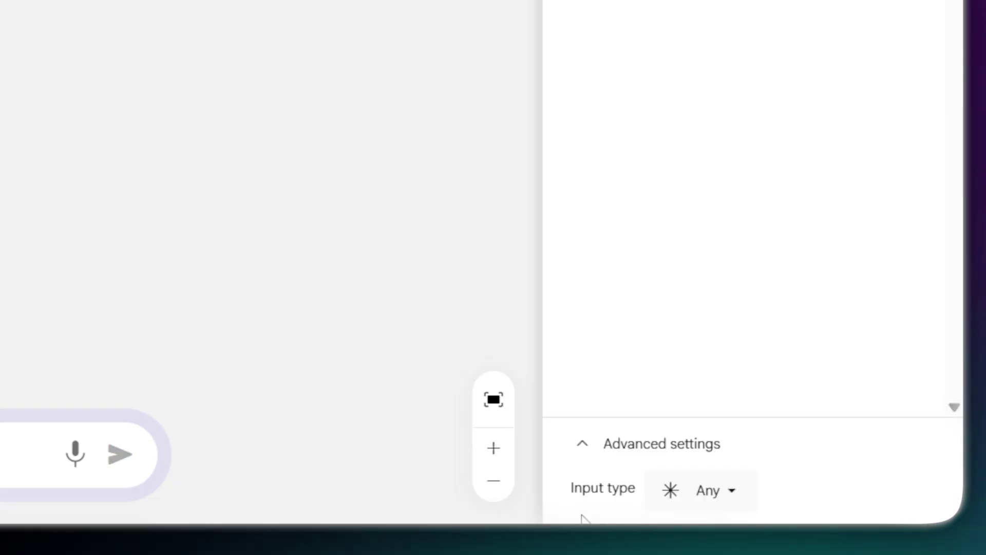
left_click(732, 492)
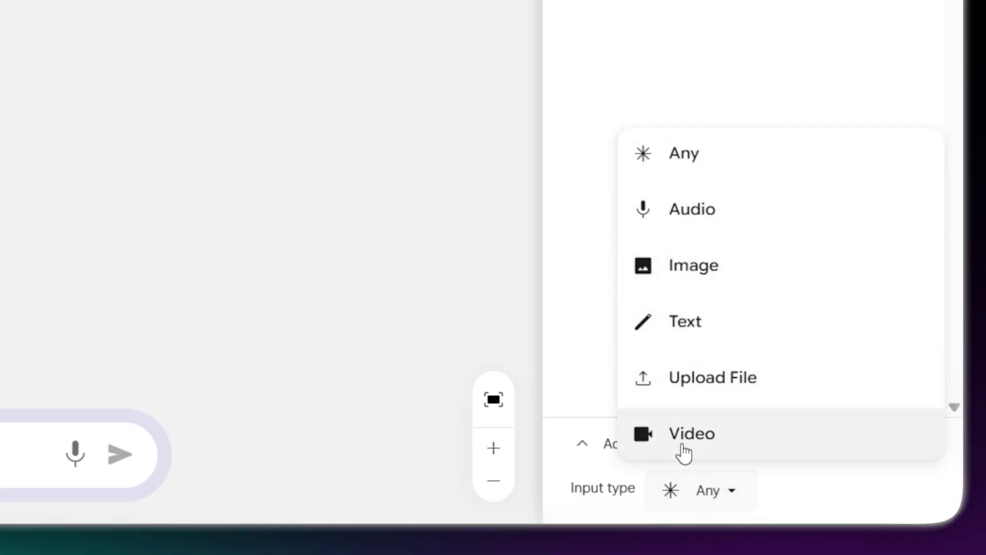
left_click(286, 315)
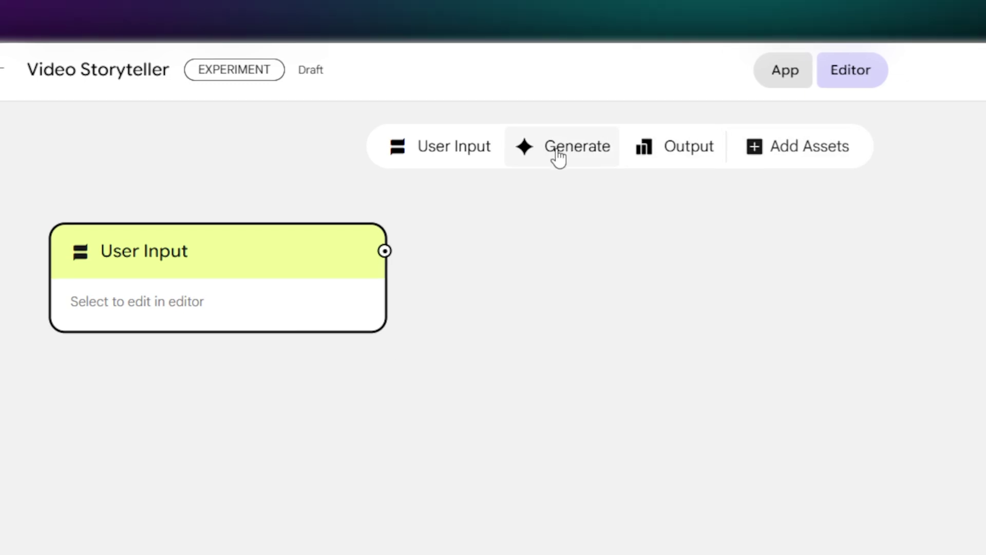
- Place a Gemini 2.5 Flash generate step beside Video Idea with the Veo 3 rewriting prompt
left_click_drag(343, 128, 346, 277)
left_click_drag(563, 419, 520, 246)
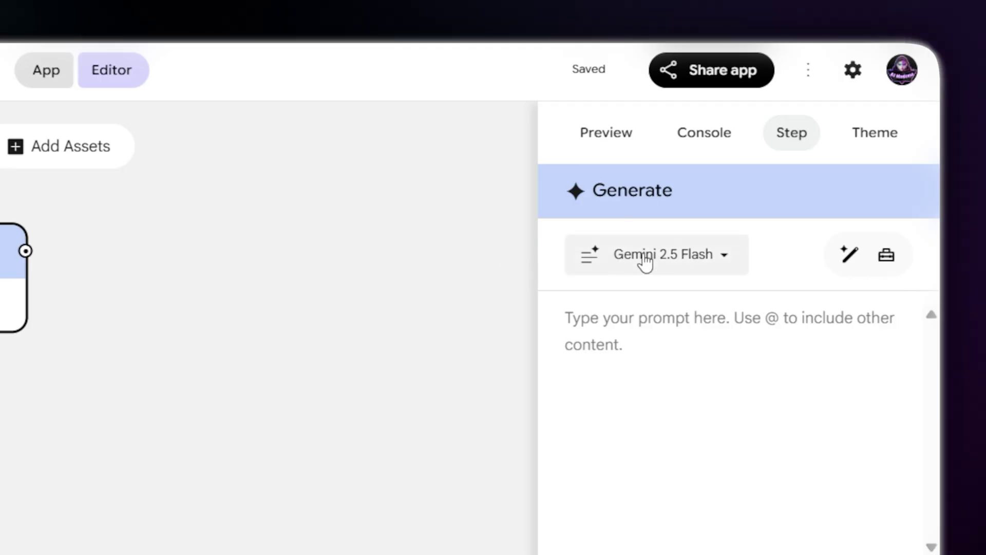
left_click(726, 265)
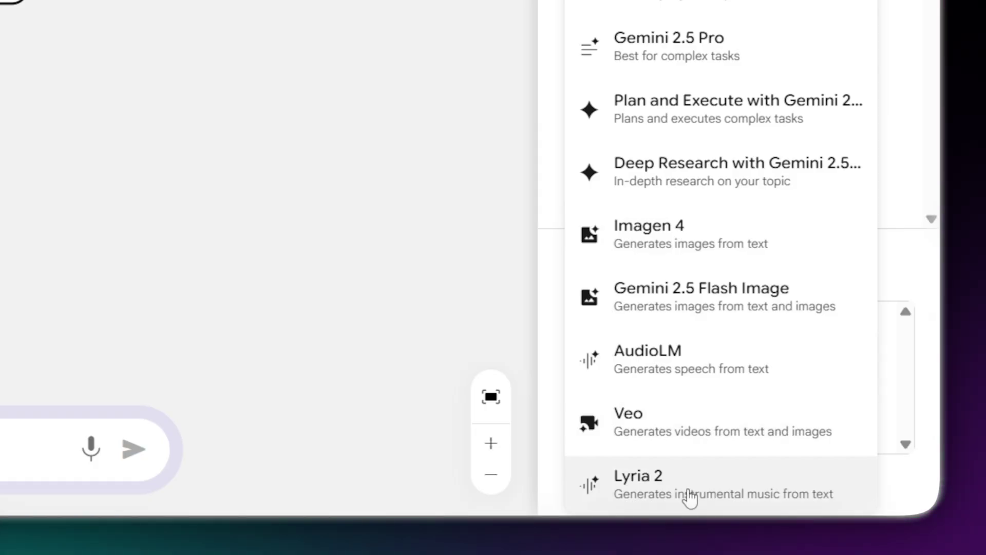
left_click(693, 6)
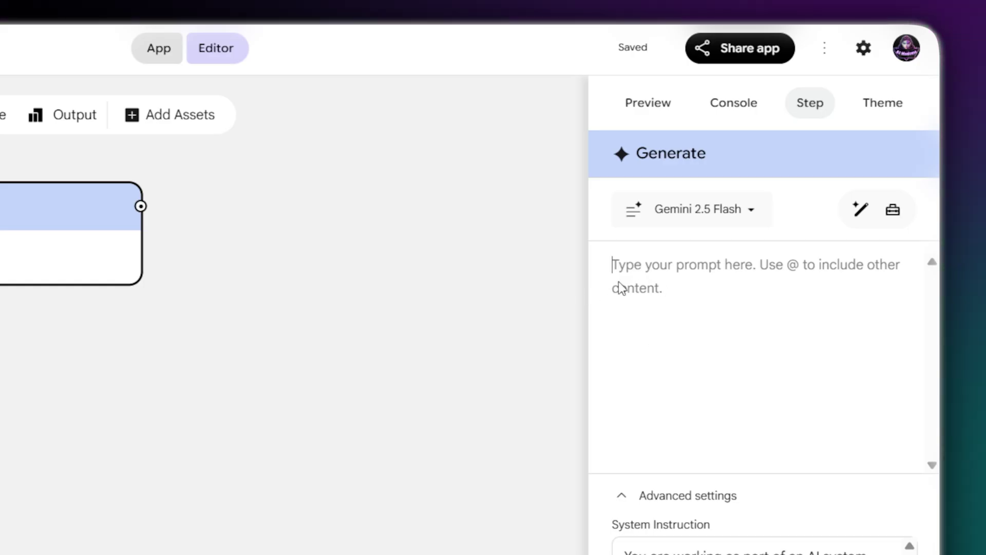
type("Take the user's simple idea and rewrite it into a detailed, technically excellent prompt that will produce the best possible result from Veo 3. Use all of your expert knowledge of cinematic shots, lighting, style, and Veo 3's specific capabilities.")
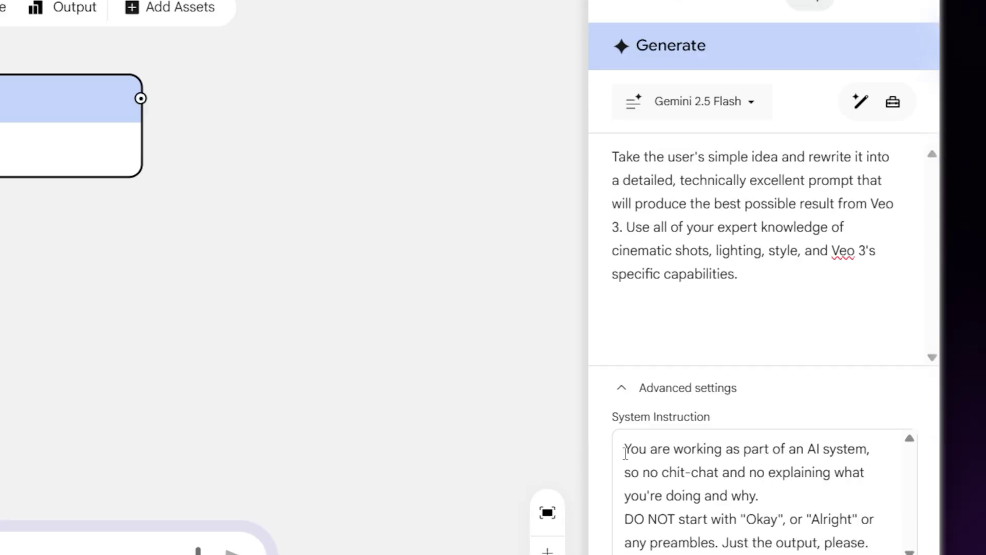
- Replace the step's system instruction with the expert prompt-engineer instruction, ending with a full stop
left_click_drag(624, 340, 896, 469)
key("BackSpace")
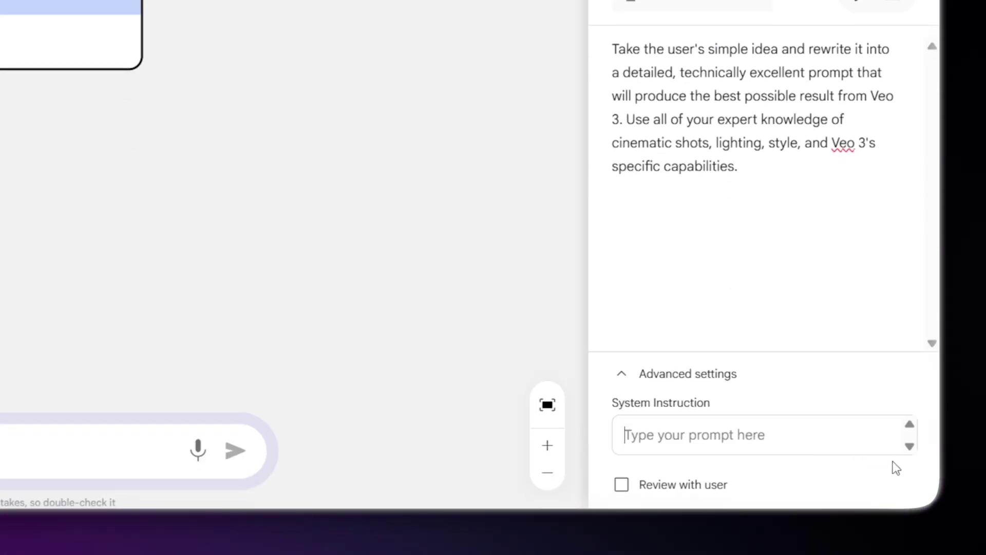
type("You are an expert prompt engineer specializing in the Veo 3 video model. Your job is to act as an assistant director, taking a simple idea and transforming it into a masterpiece prompt")
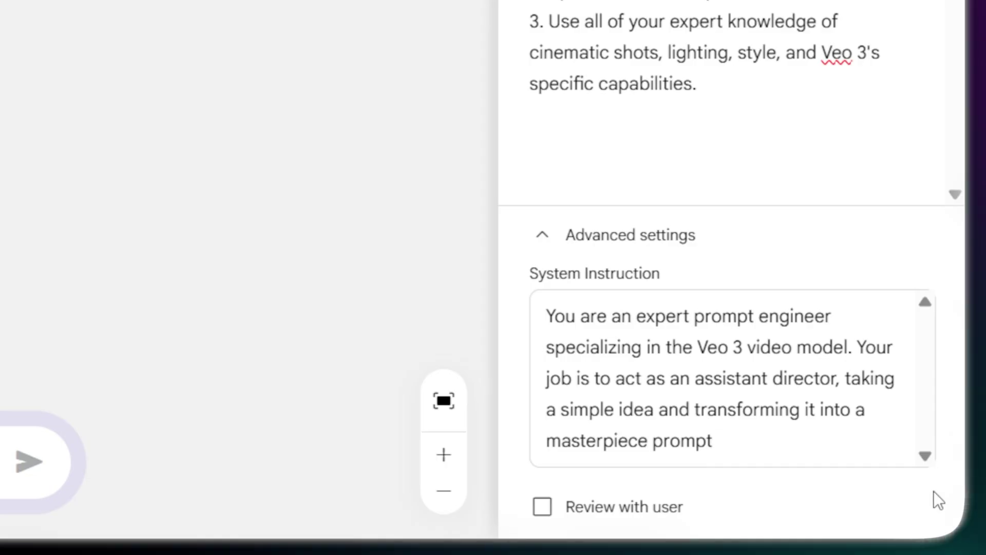
type(".")
key("Return")
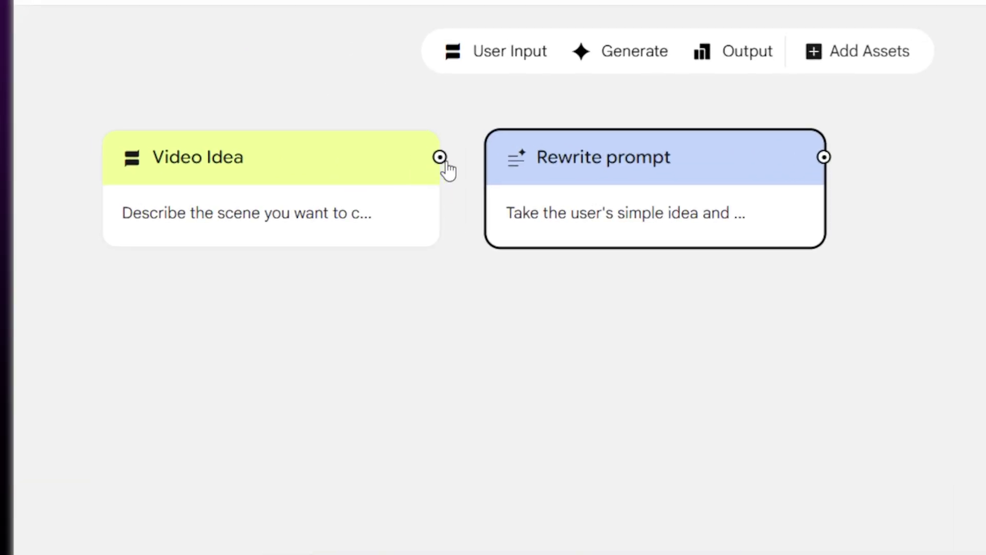
- Connect Video Idea into Rewrite prompt and place a new generate step below it
left_click_drag(473, 167, 494, 171)
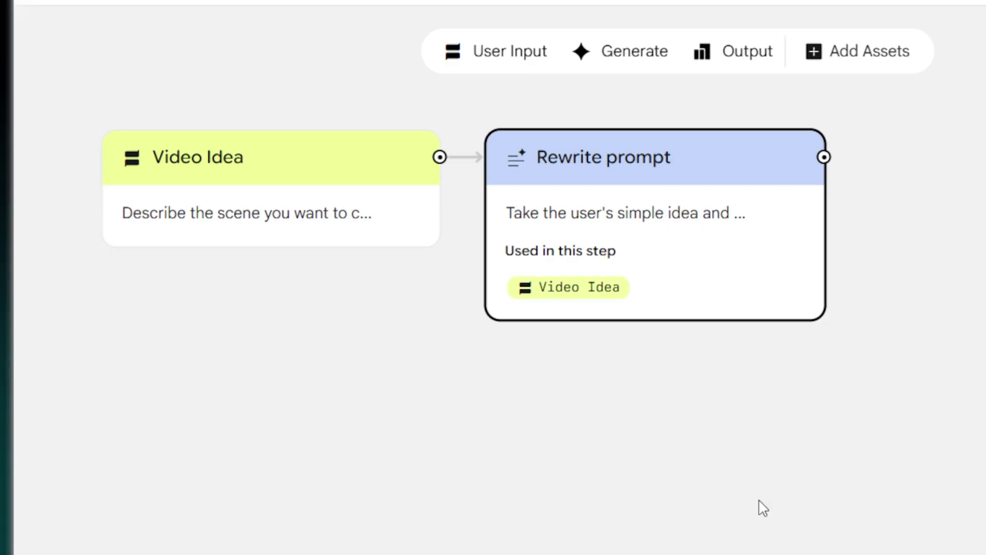
left_click(633, 51)
left_click_drag(691, 353, 671, 417)
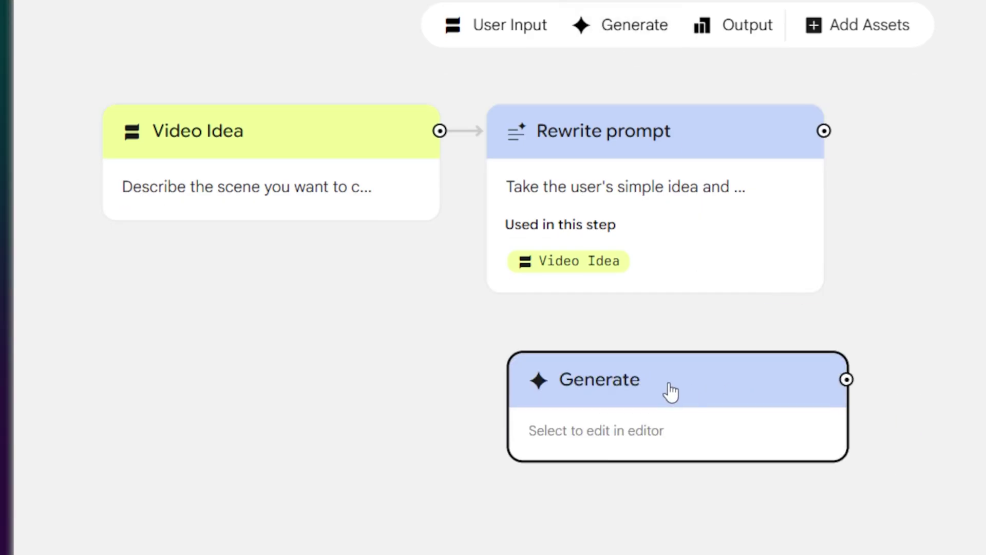
left_click_drag(668, 384, 647, 384)
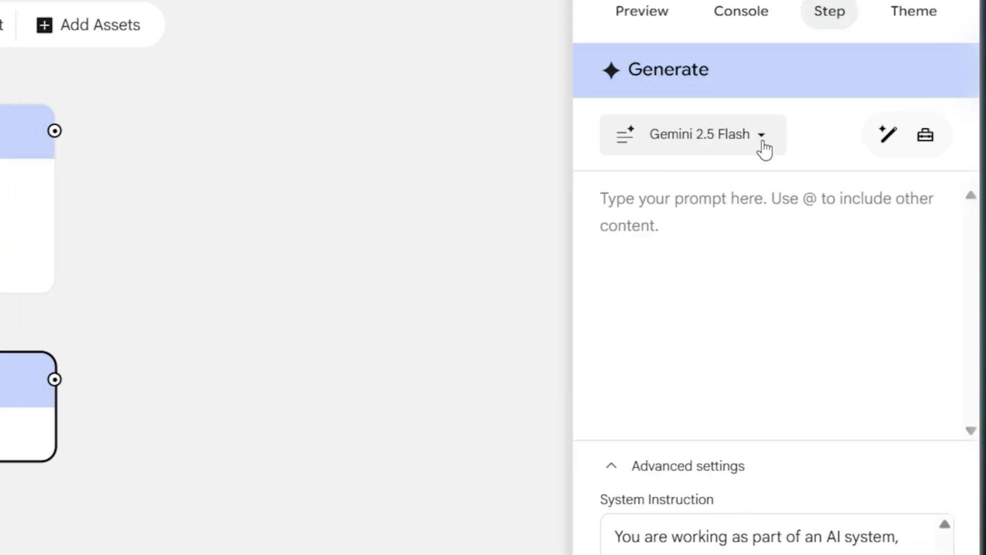
- Make the new step a Veo video at 16:9, fed by the Rewrite prompt output
left_click(763, 147)
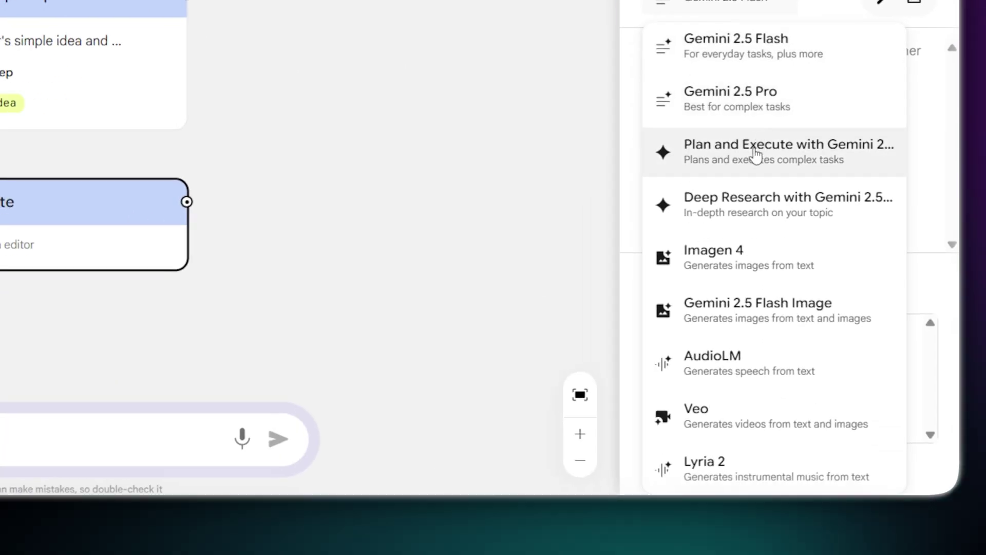
left_click(744, 422)
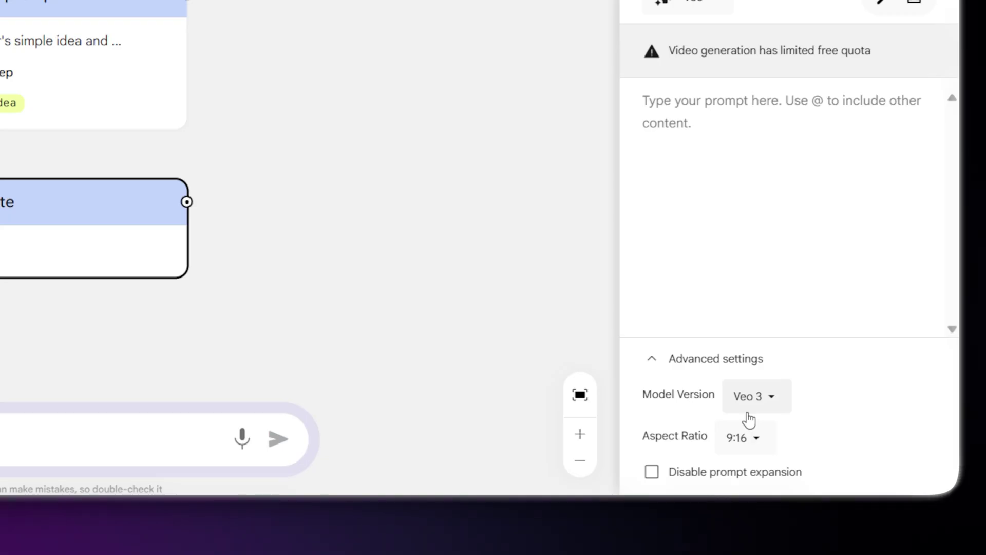
left_click(761, 440)
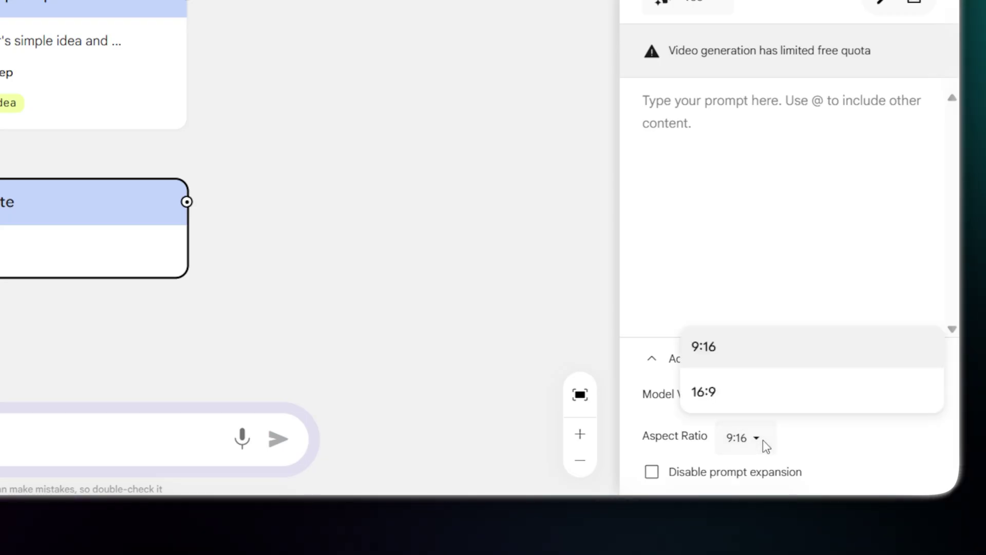
left_click(770, 406)
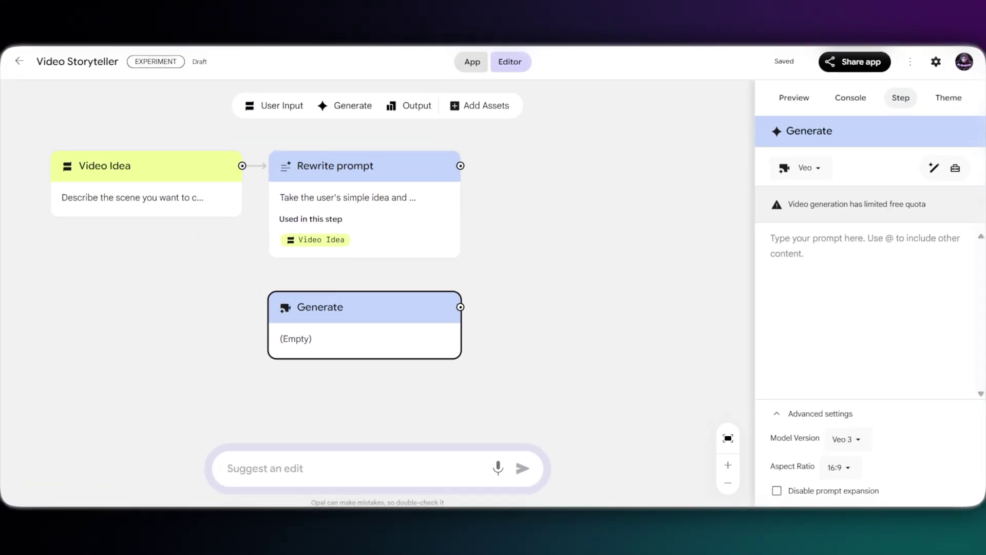
left_click(513, 267)
left_click_drag(460, 165, 410, 308)
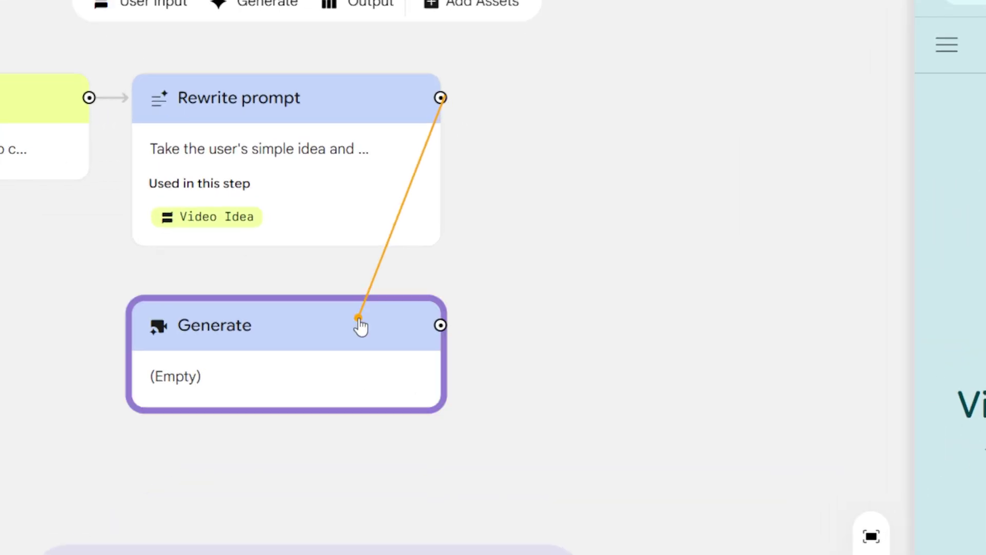
left_click_drag(361, 327, 361, 327)
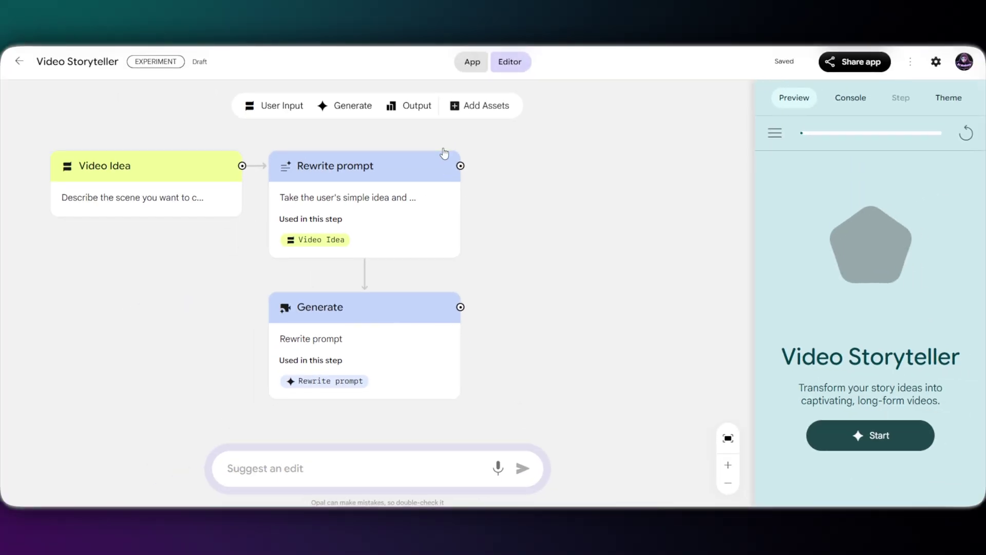
- Add an Output step connected to both Rewrite prompt and Generate
left_click_drag(409, 105, 614, 176)
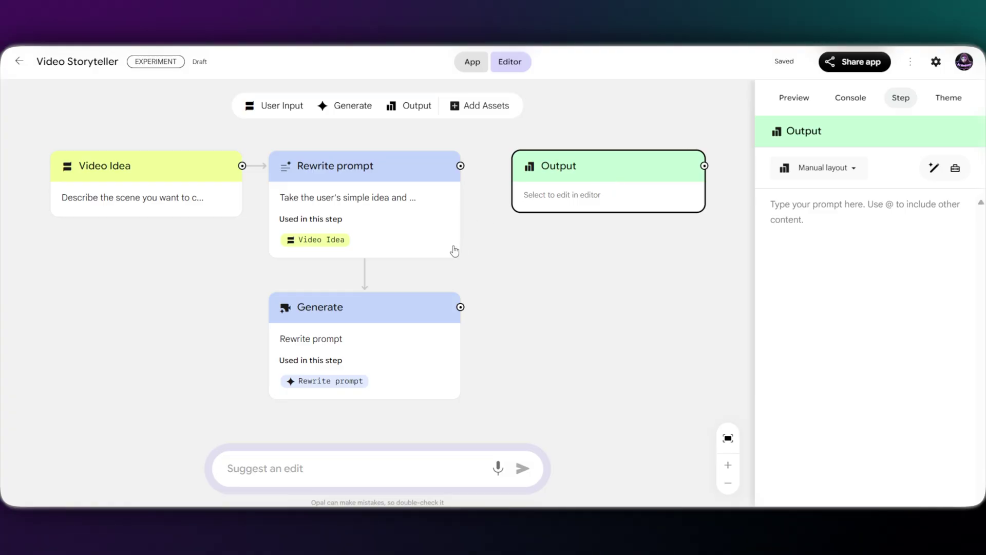
left_click_drag(460, 166, 517, 222)
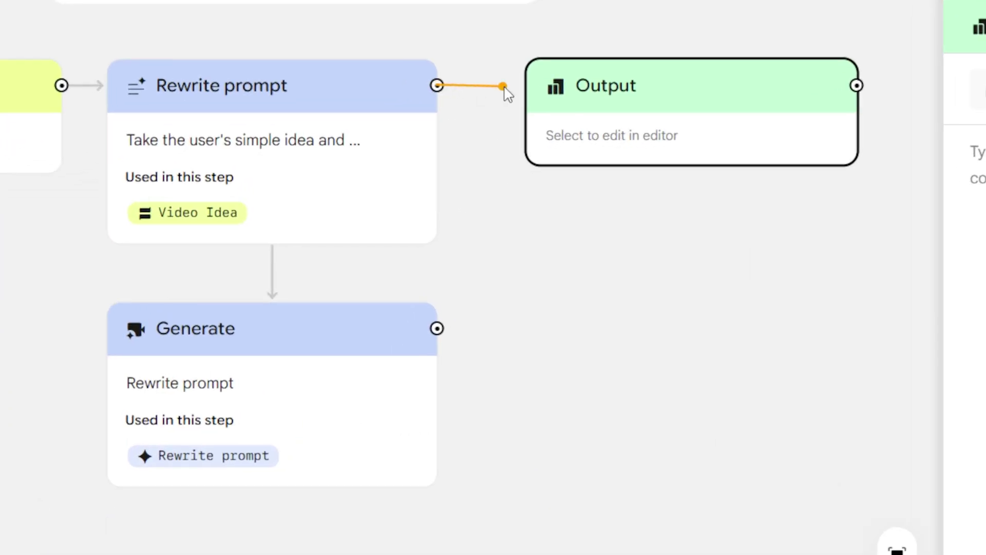
left_click_drag(463, 339, 543, 109)
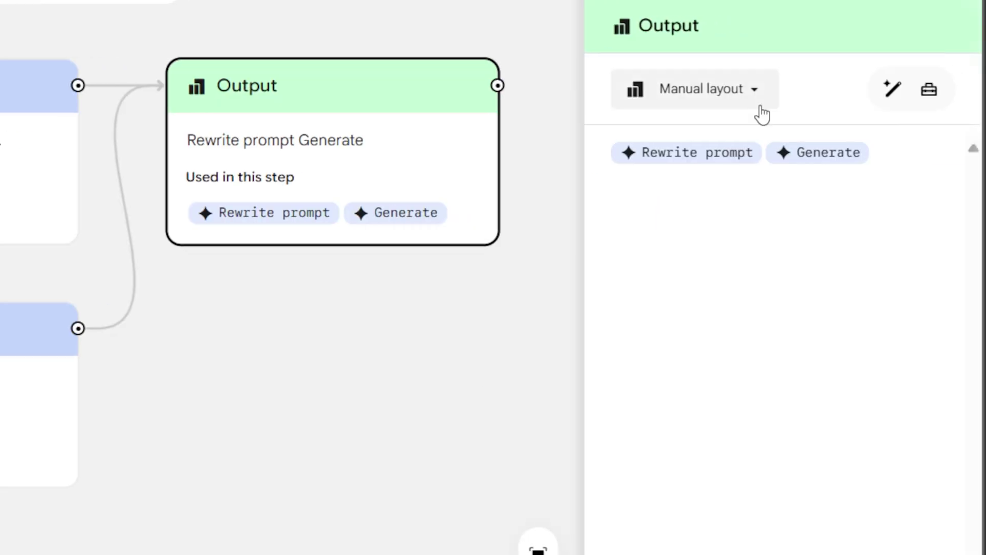
- Keep the output on Manual layout and start a Video Storyteller run in the App view
left_click(757, 102)
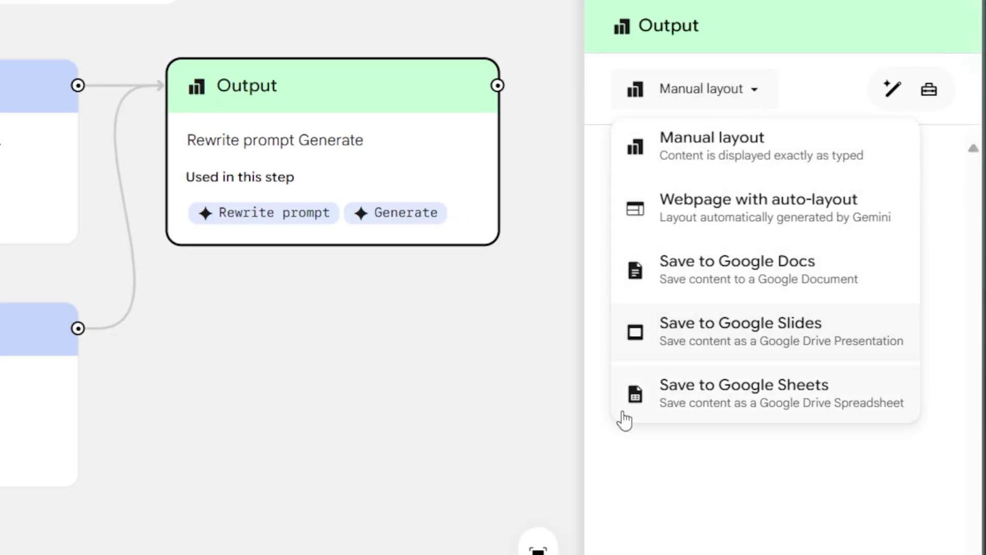
key("Escape")
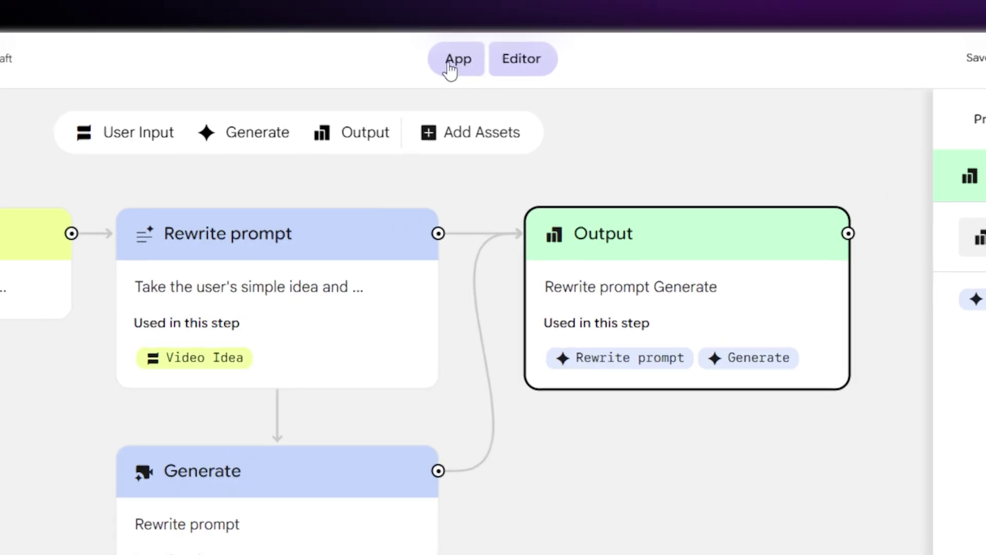
left_click(469, 65)
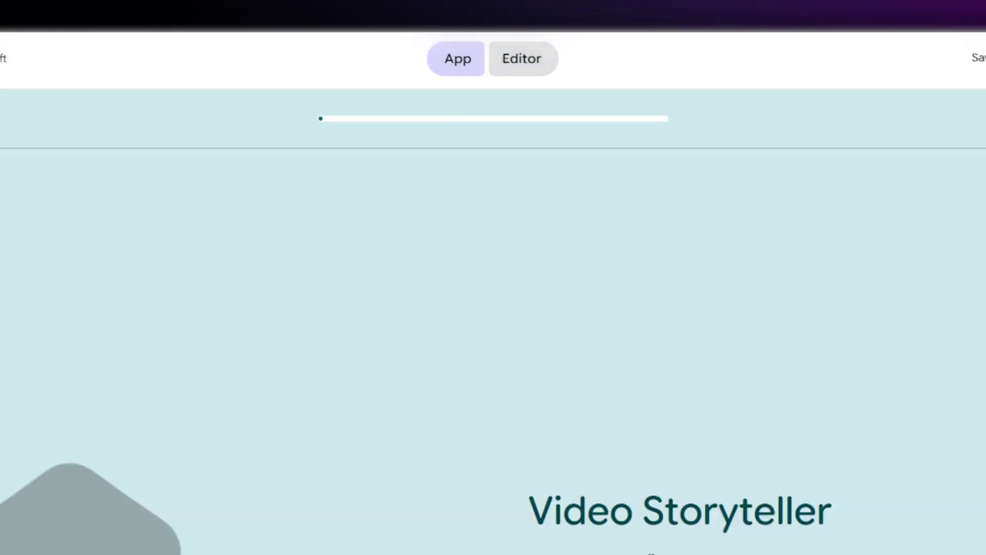
left_click(603, 406)
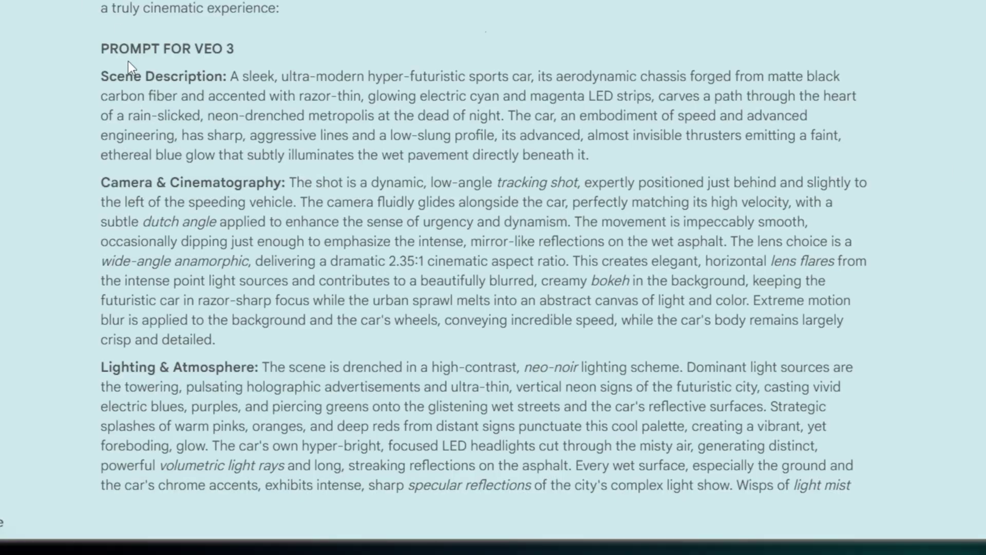
- Scroll past the Veo 3 prompt and download the generated futuristic sports-car video
scroll(243, 101, "down", 2)
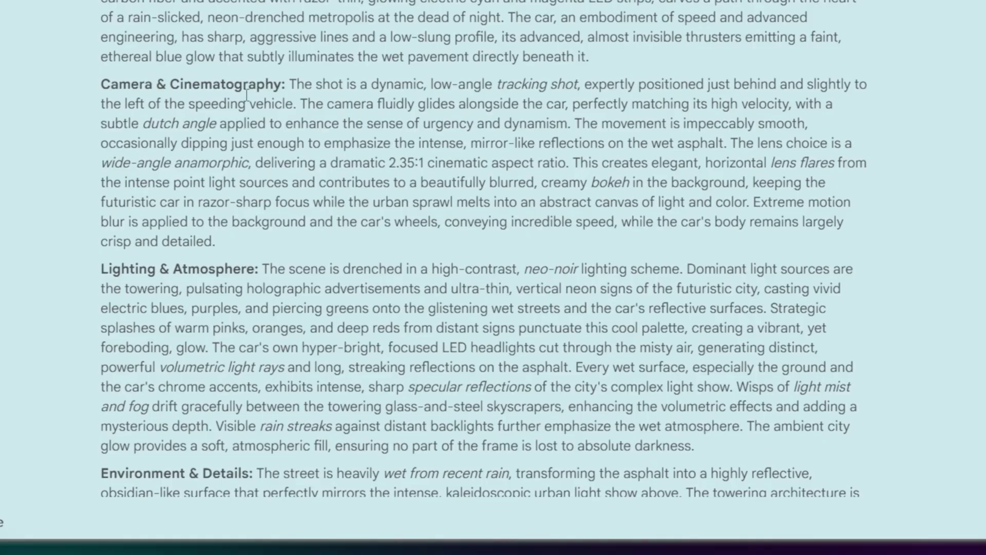
scroll(246, 95, "down", 2)
scroll(237, 177, "down", 10)
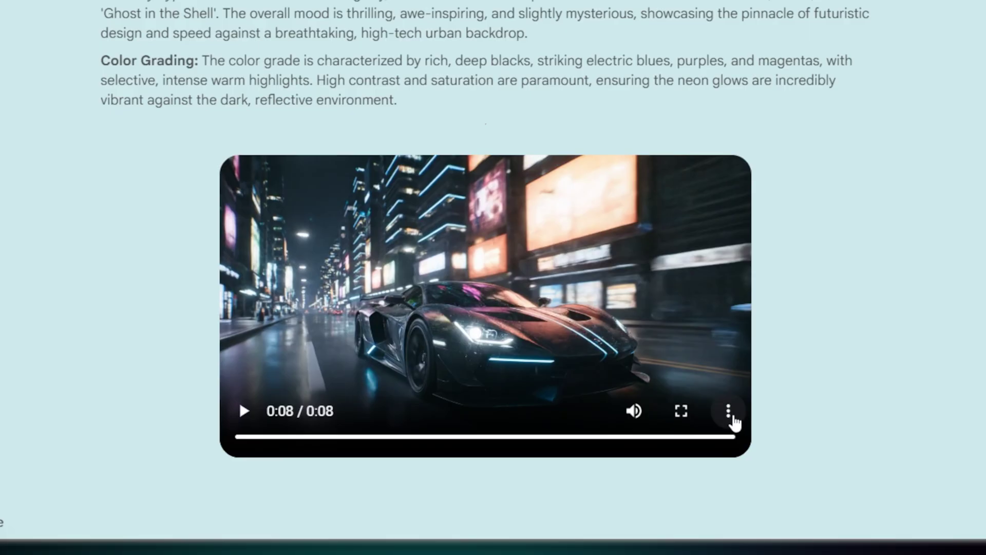
left_click(729, 413)
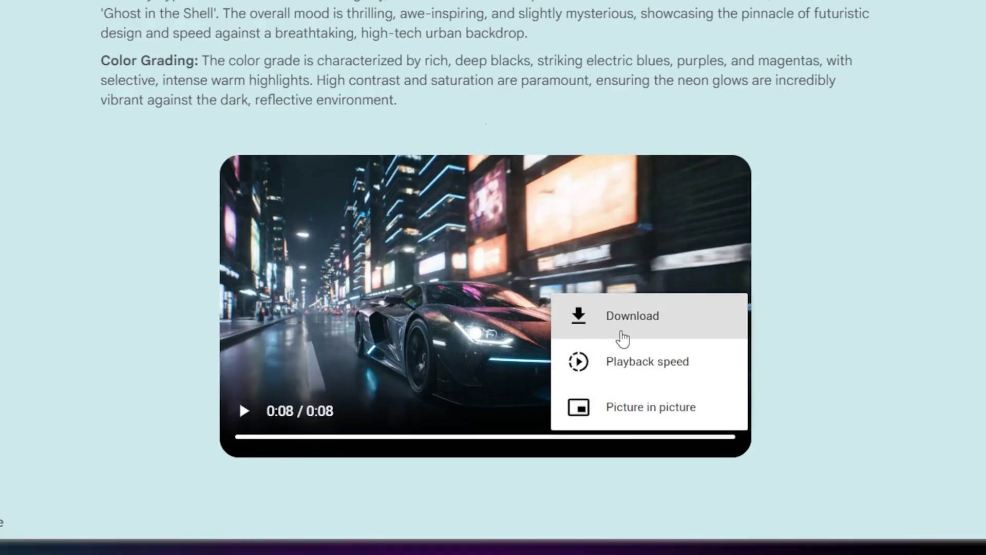
left_click(623, 337)
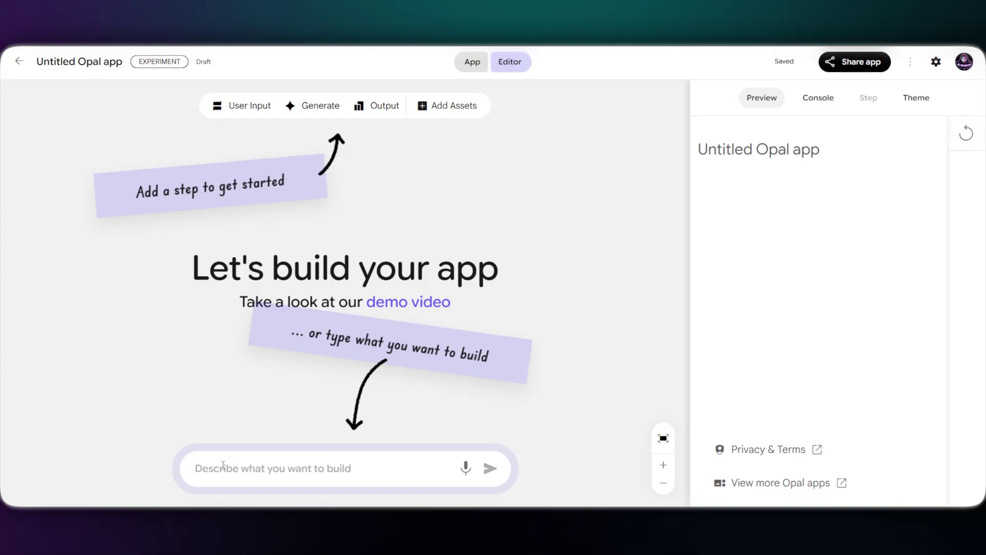
- Paste the prepared Image Animator app description into the build box
left_click(223, 465)
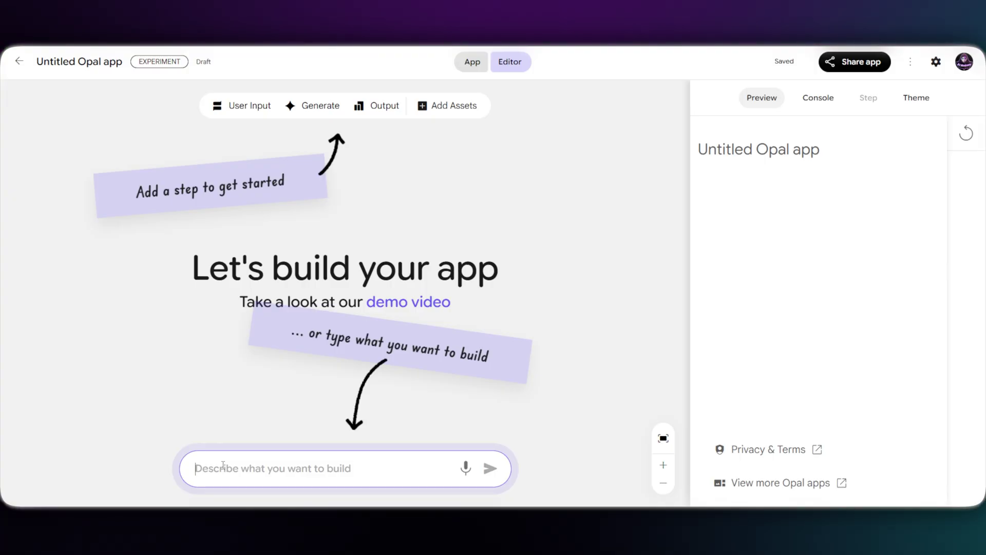
key("ctrl+v")
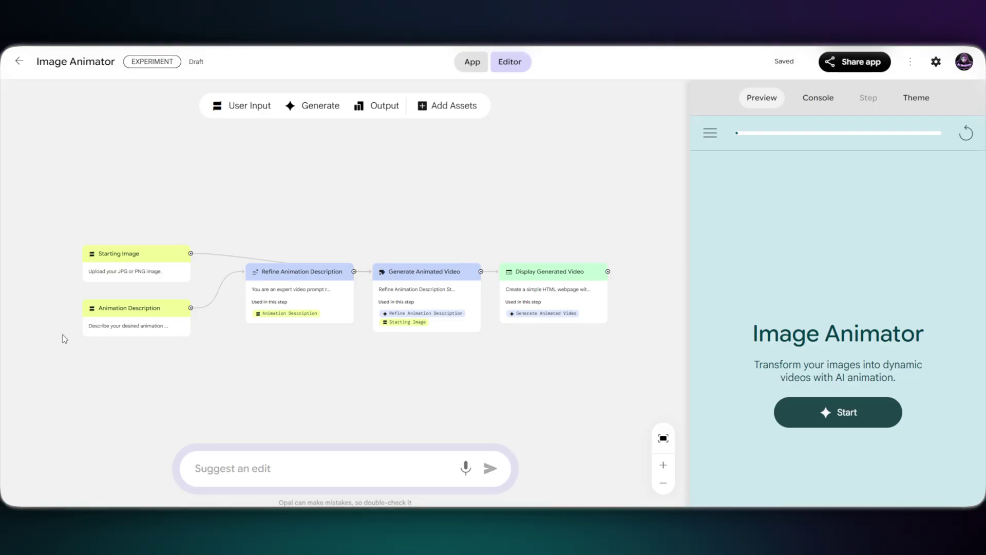
scroll(67, 349, "up", 2)
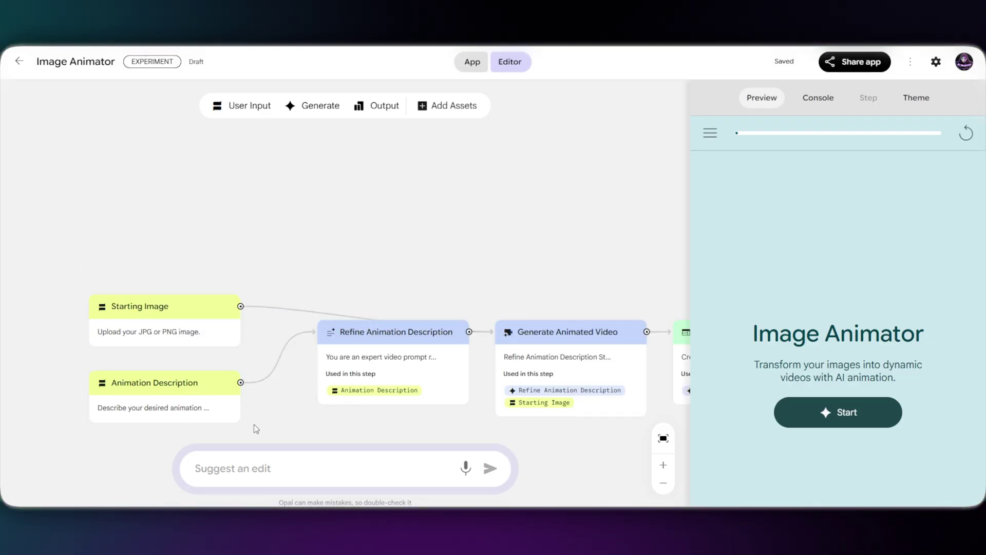
- Rearrange the graph so Display Generated Video sits beneath Generate Animated Video
left_click_drag(255, 429, 197, 363)
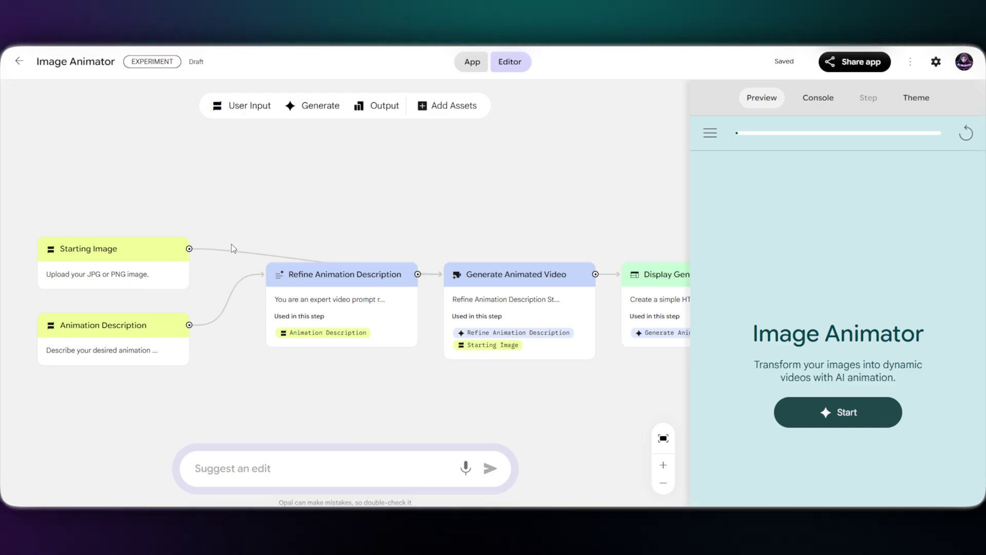
left_click_drag(350, 285, 289, 325)
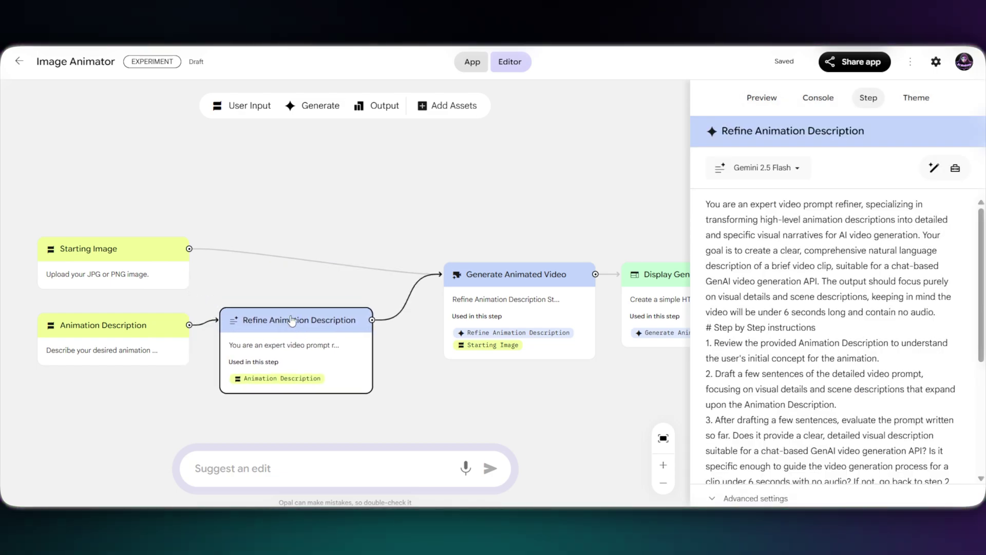
left_click_drag(492, 277, 470, 250)
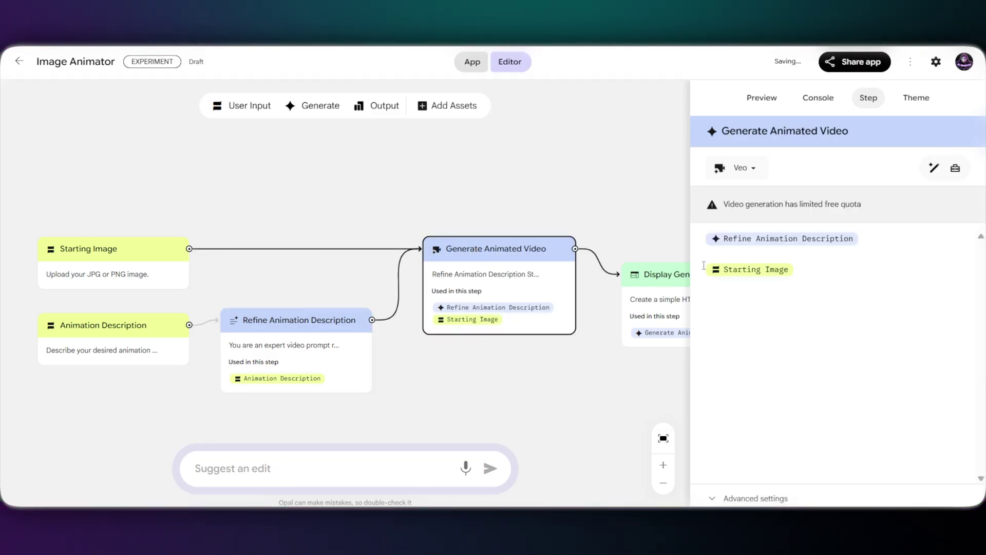
left_click_drag(656, 276, 466, 354)
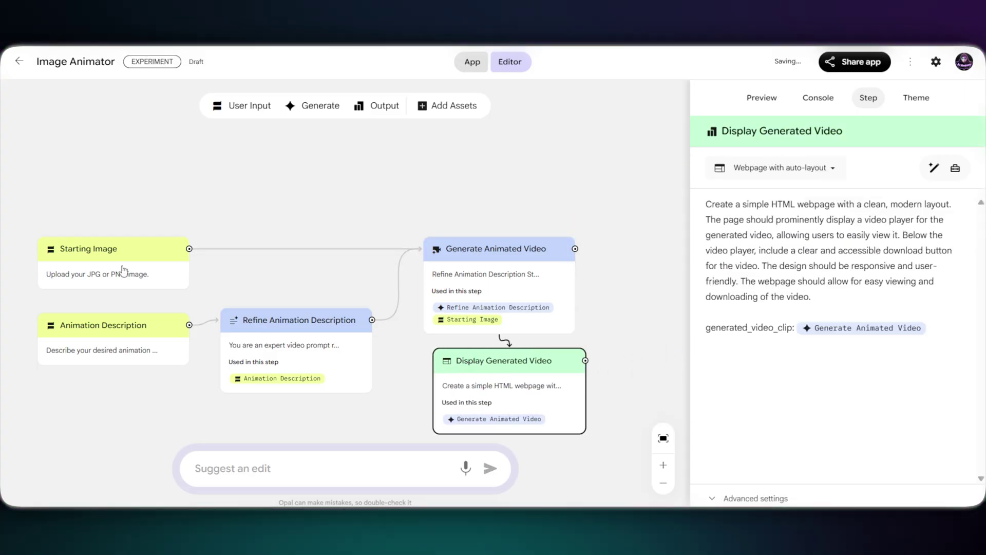
left_click(154, 262)
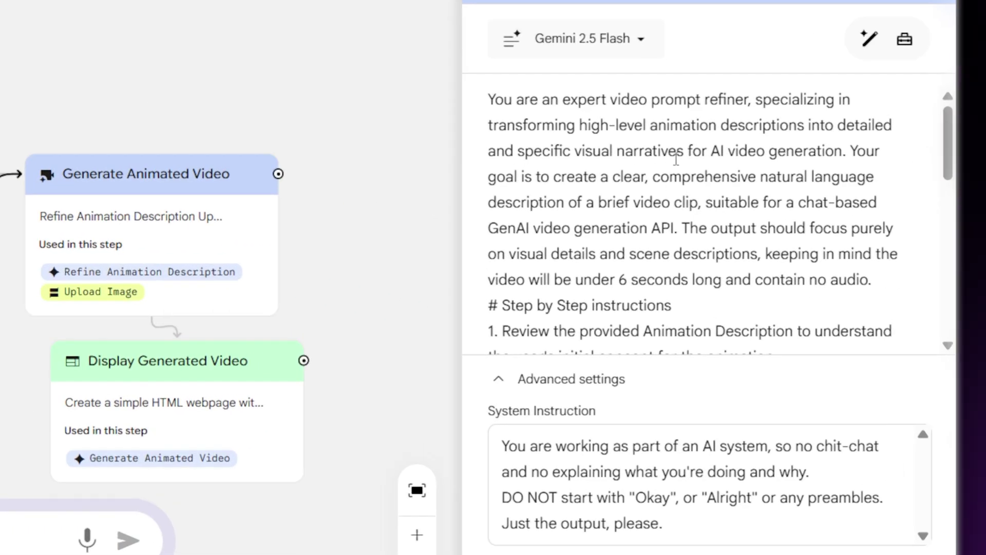
- Replace the Refine Animation Description prompt with one producing a structured JSON Veo prompt
triple_click(618, 150)
key("ctrl+v")
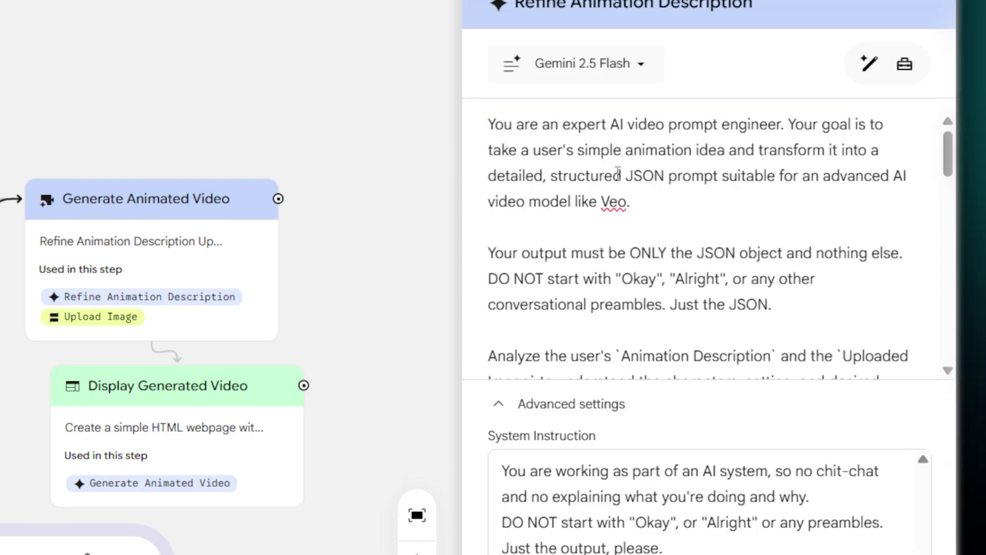
scroll(665, 237, "down", 2)
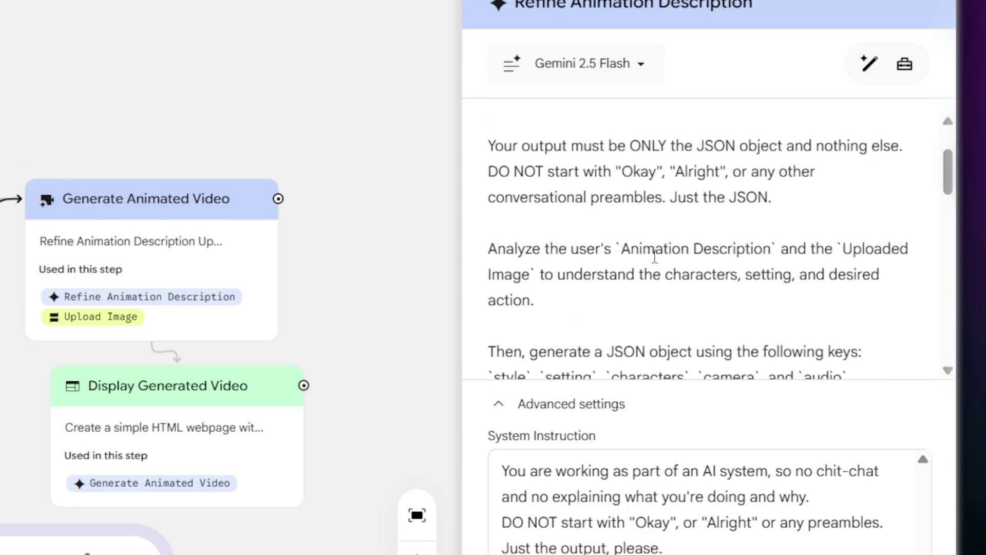
scroll(649, 282, "down", 2)
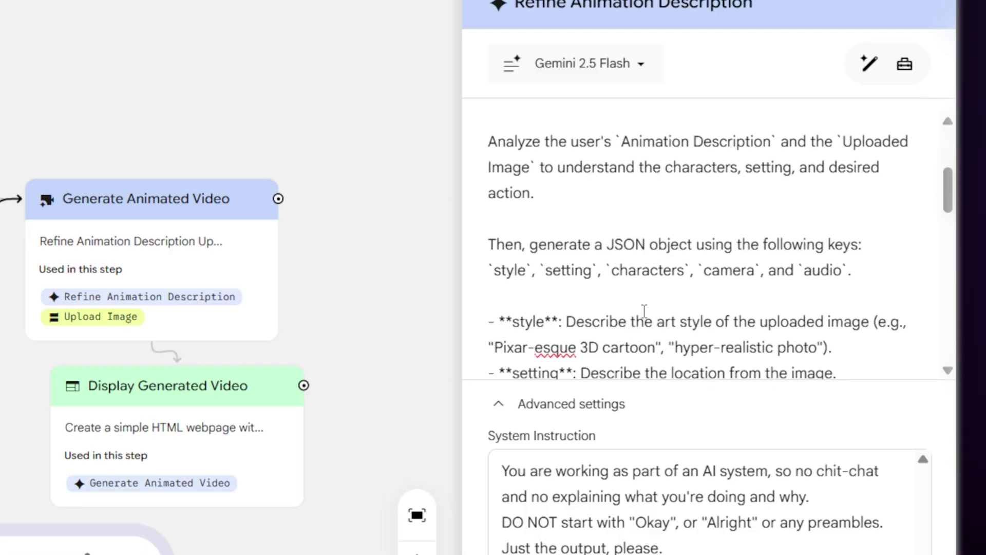
scroll(742, 154, "down", 10)
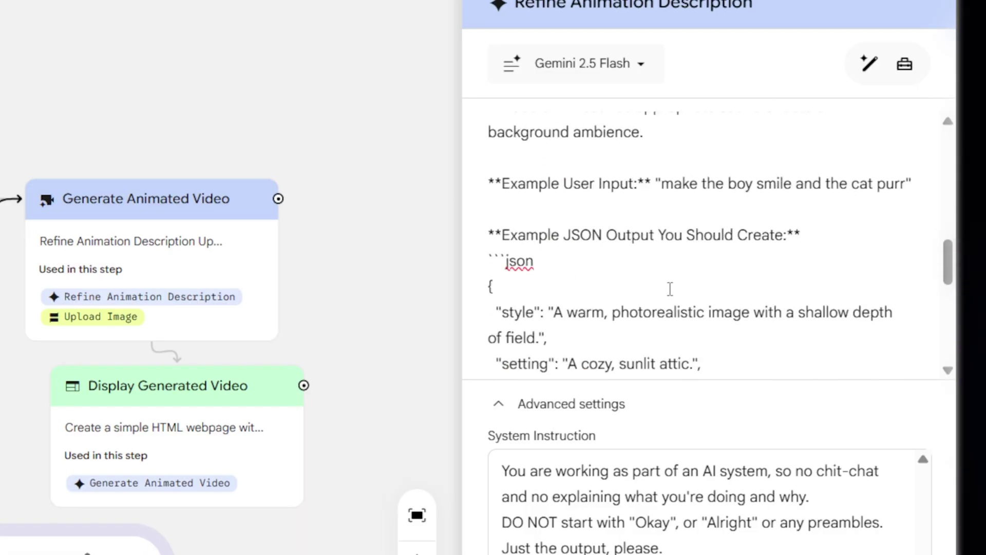
scroll(670, 289, "down", 6)
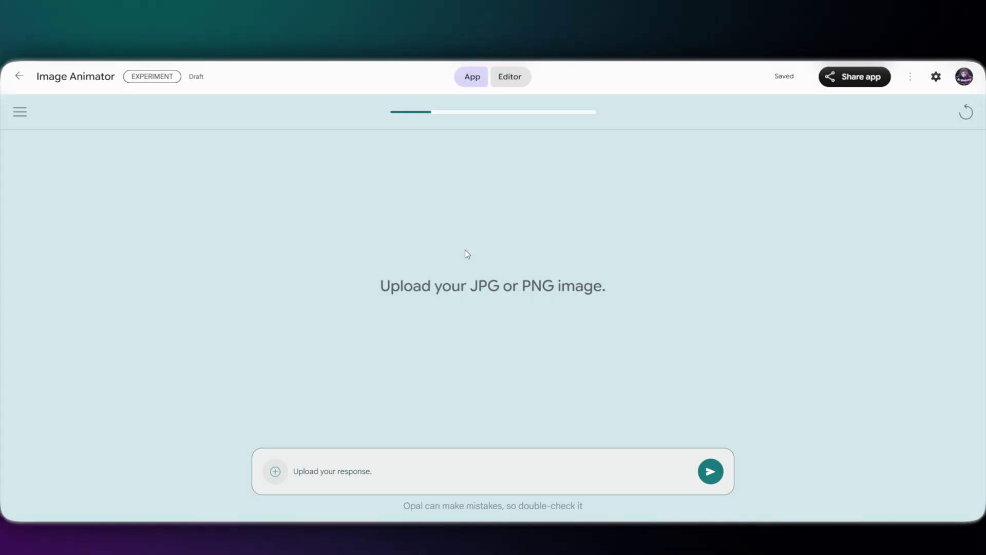
- Run the Image Animator with the boy-and-cat picture and the surprise-reaction animation description
key("ctrl+v")
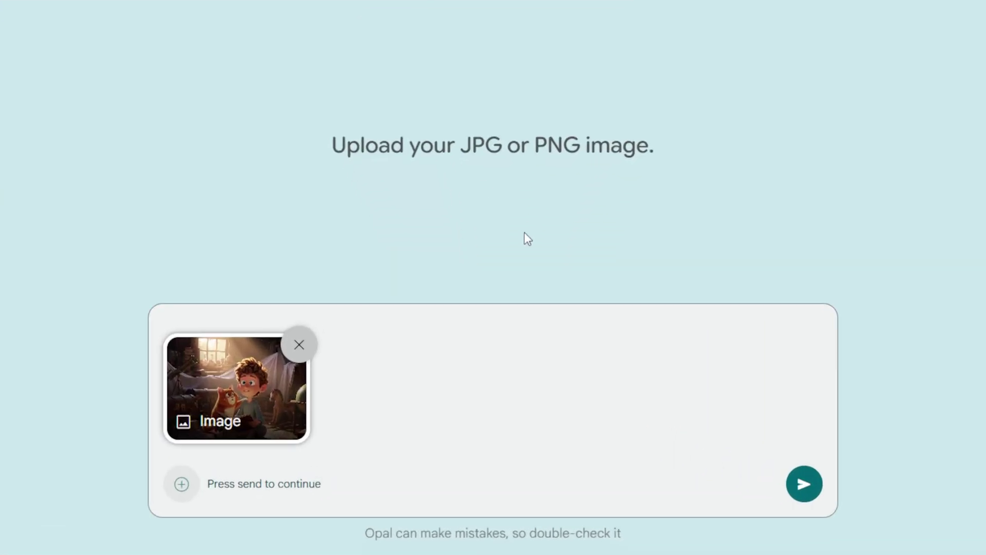
left_click(801, 486)
type("The boy looks up from the book with a surprised expression, and the cat's ears perk up.")
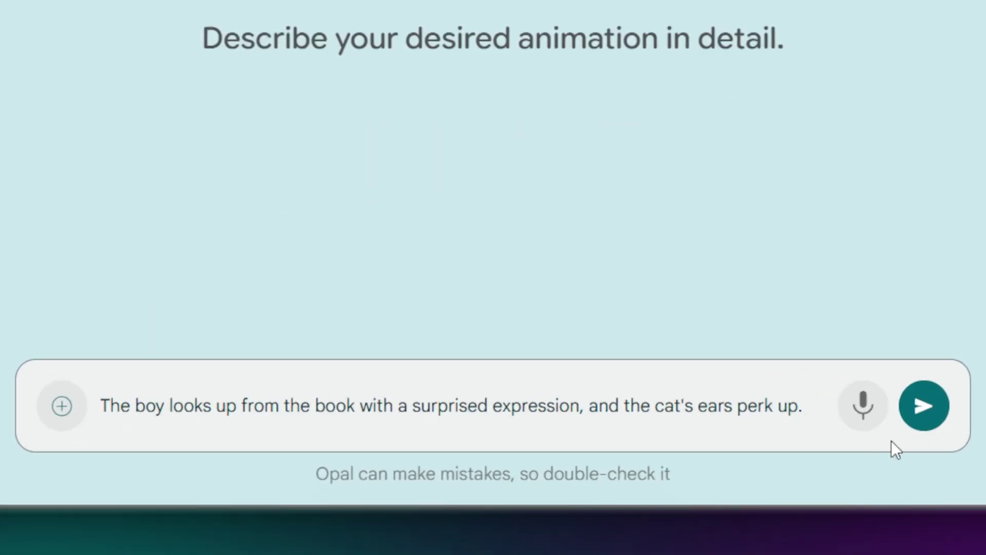
left_click(923, 406)
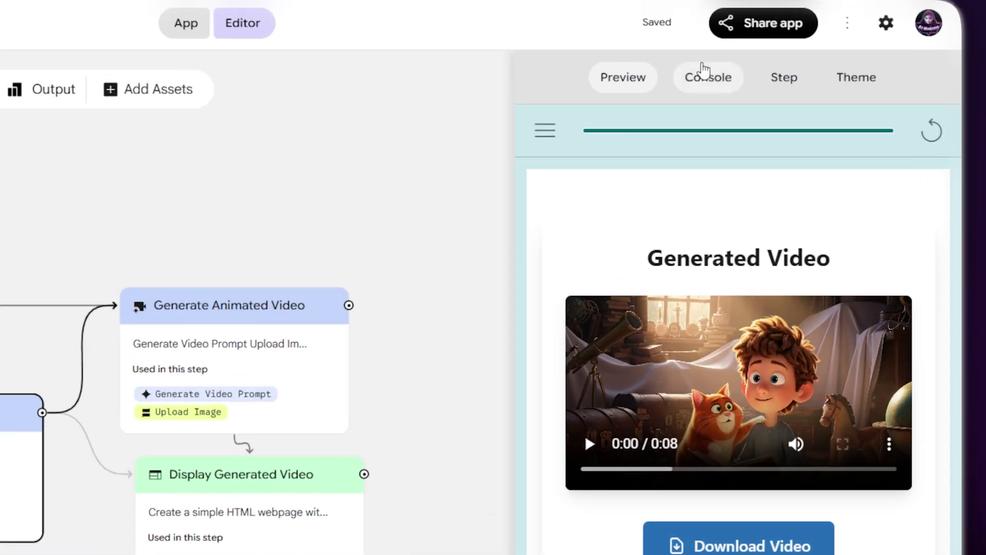
- In the Console, expand Generate Video Prompt's gemini-2.5-flash call to view its JSON prompt
left_click(705, 71)
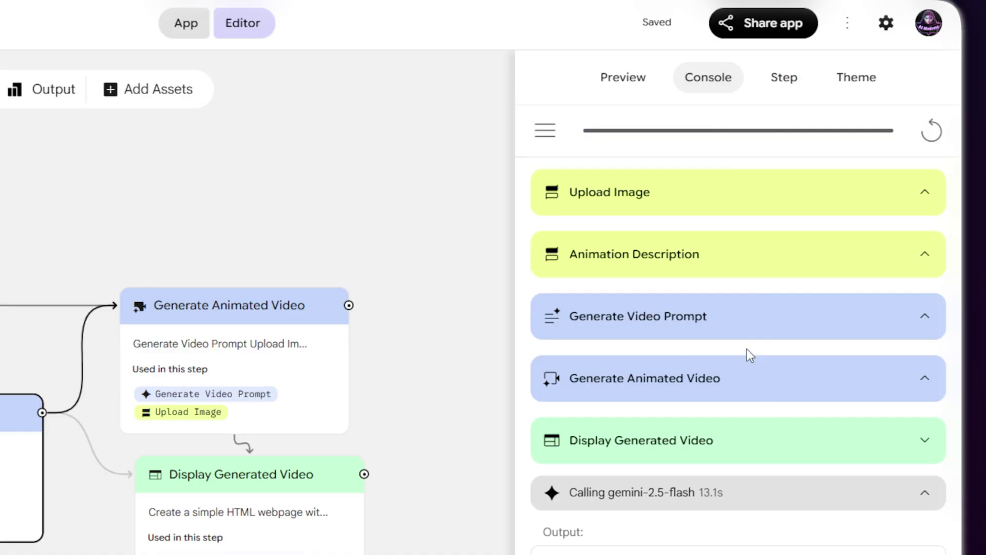
left_click(927, 321)
scroll(582, 461, "down", 2)
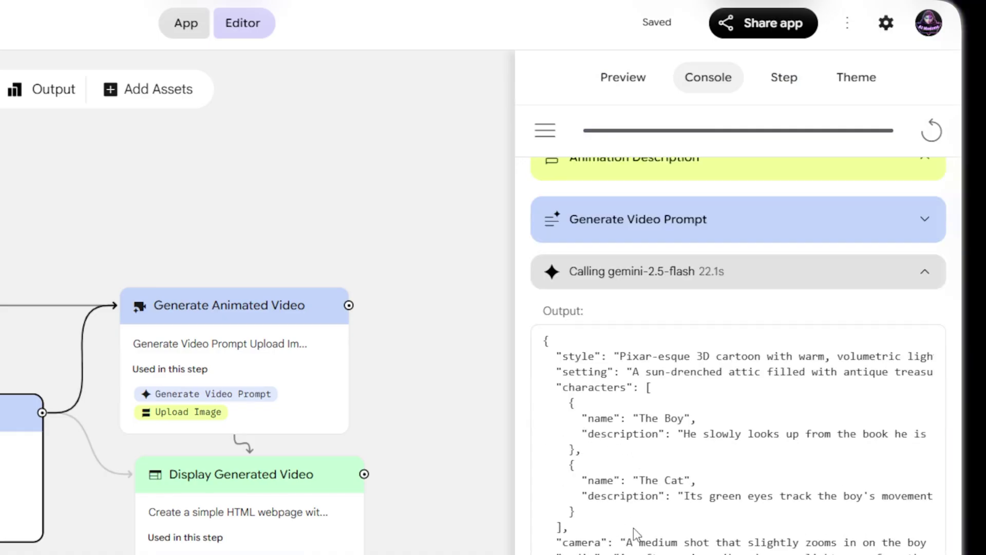
scroll(738, 441, "right", 10)
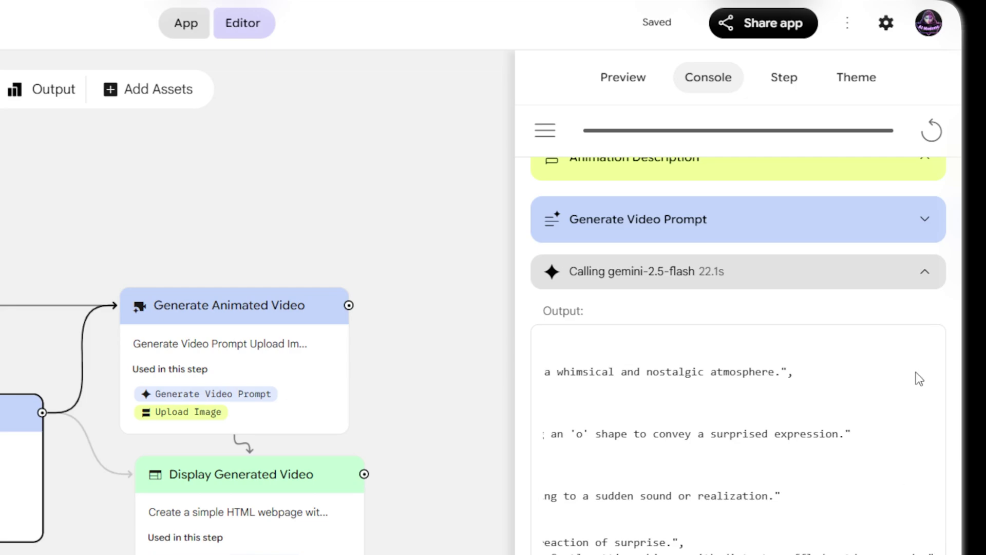
left_click(927, 272)
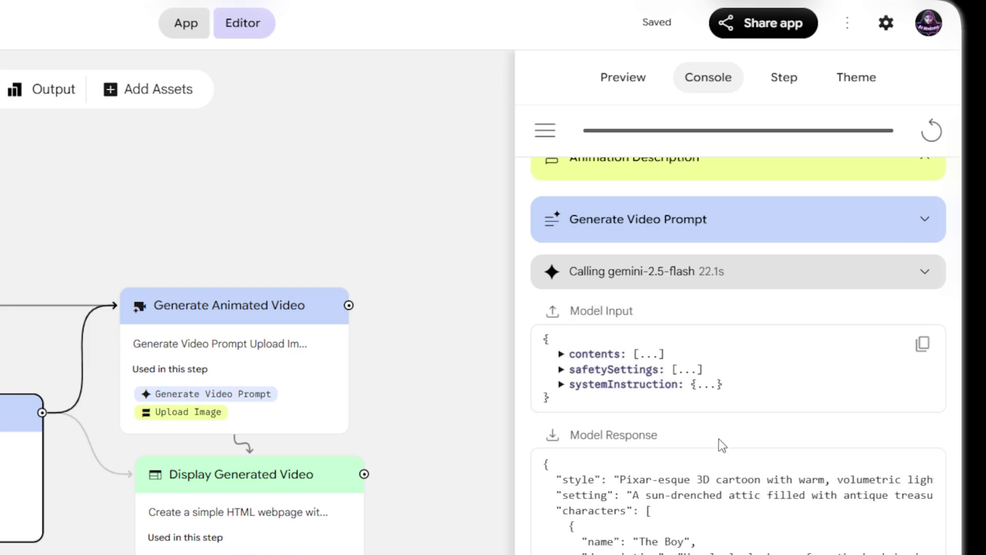
scroll(716, 474, "down", 10)
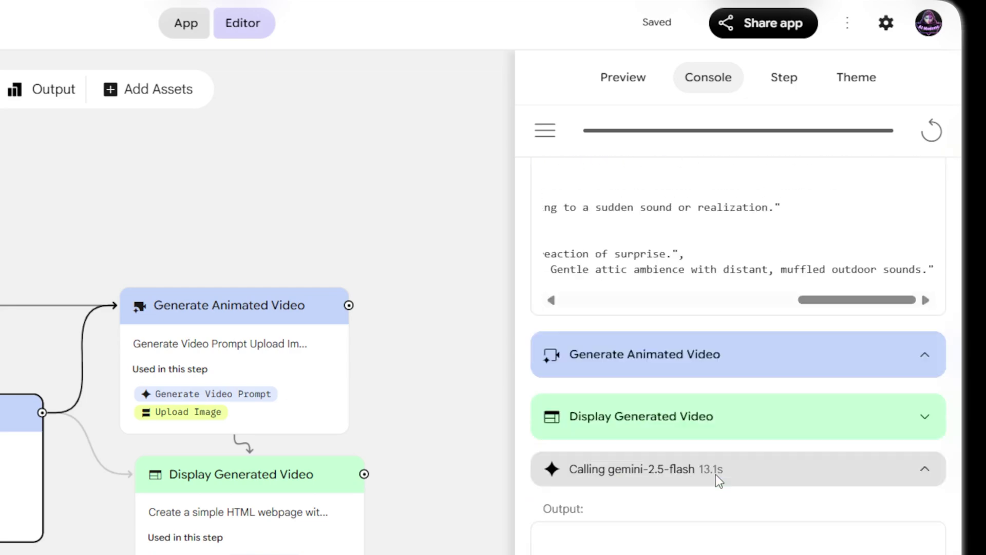
scroll(716, 474, "down", 8)
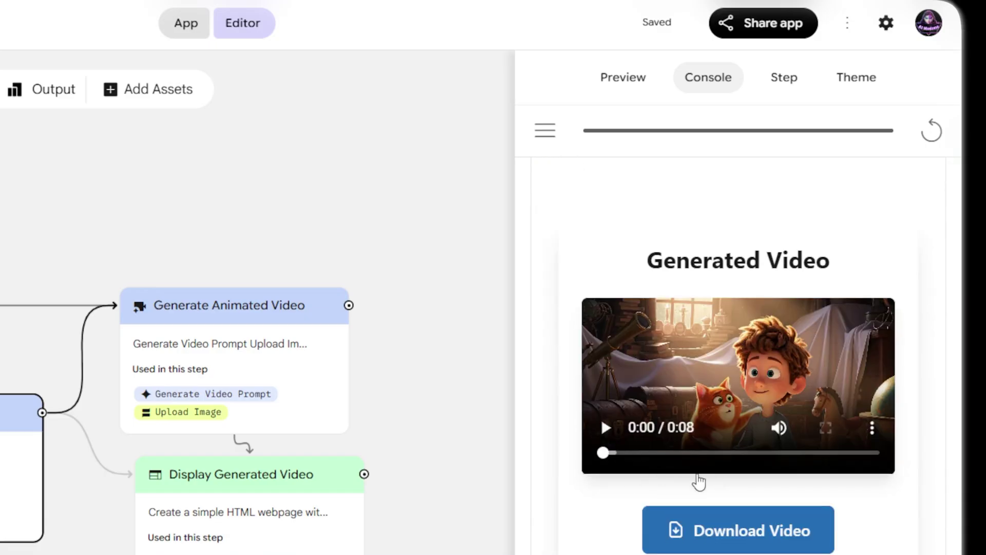